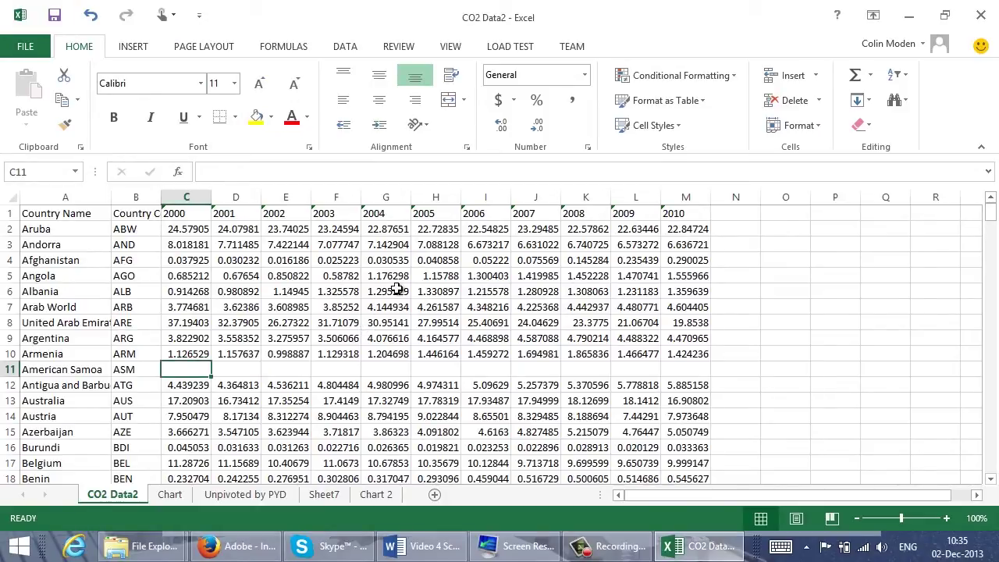
# Compare the year columns on the CO2 Data2 sheet with the Chart and Unpivoted by PYD sheets
pyautogui.click(79, 284)
pyautogui.click(422, 215)
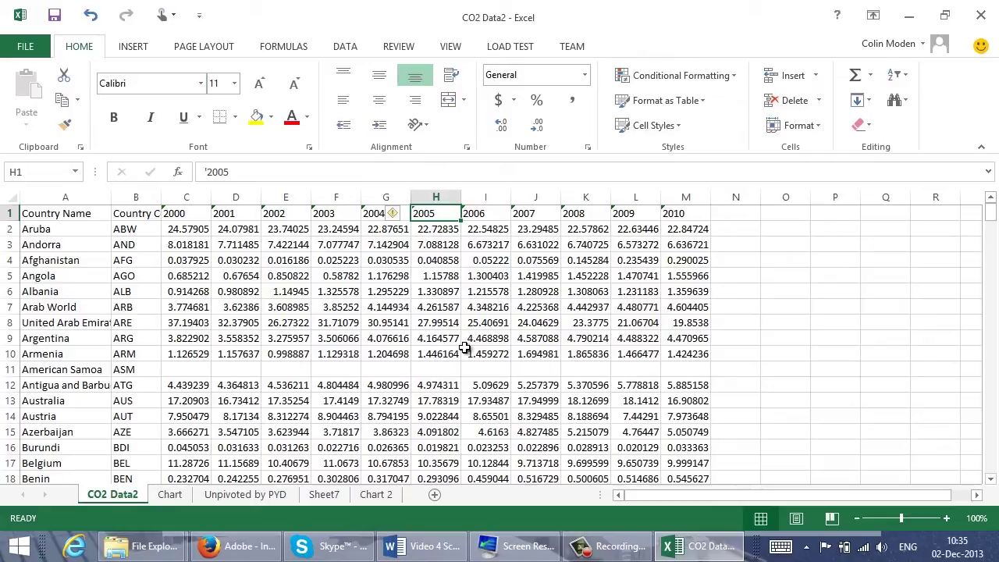
pyautogui.click(179, 496)
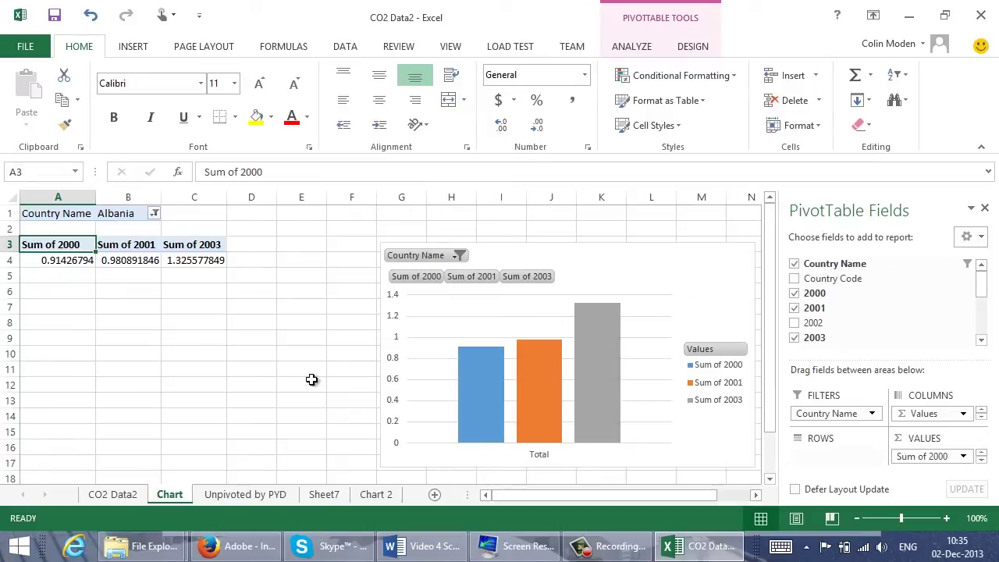
pyautogui.click(266, 494)
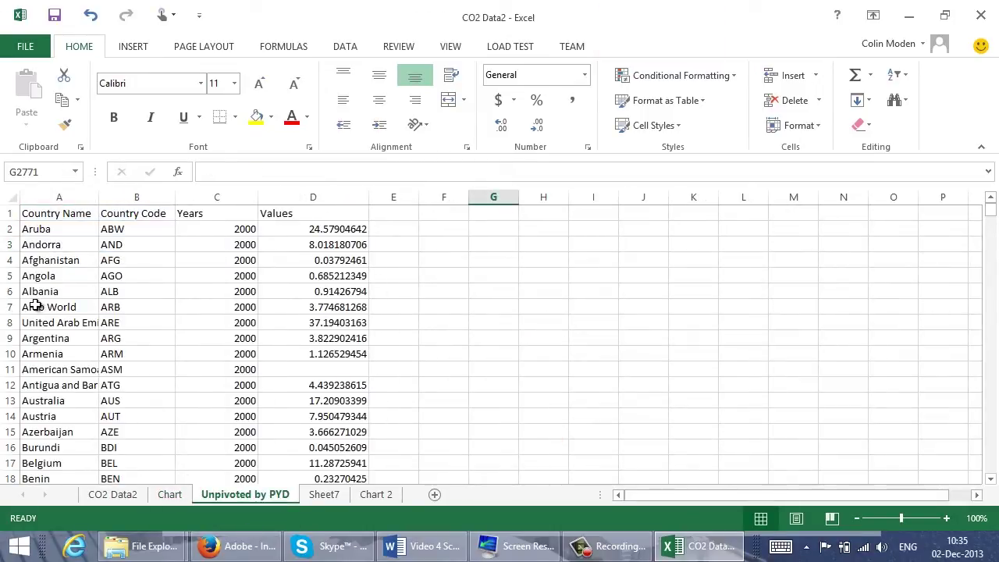
pyautogui.click(182, 352)
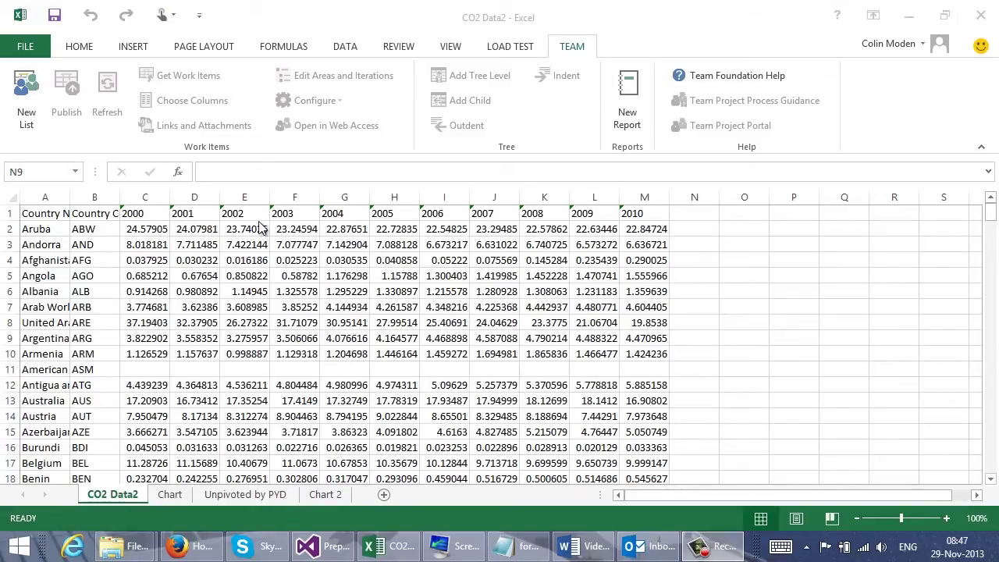
# Copy the Country Name and Country Code columns (A and B) from the CO2 Data2 sheet
pyautogui.click(50, 196)
pyautogui.keyDown('shift'); pyautogui.click(90, 196); pyautogui.keyUp('shift')
pyautogui.rightClick(91, 197)
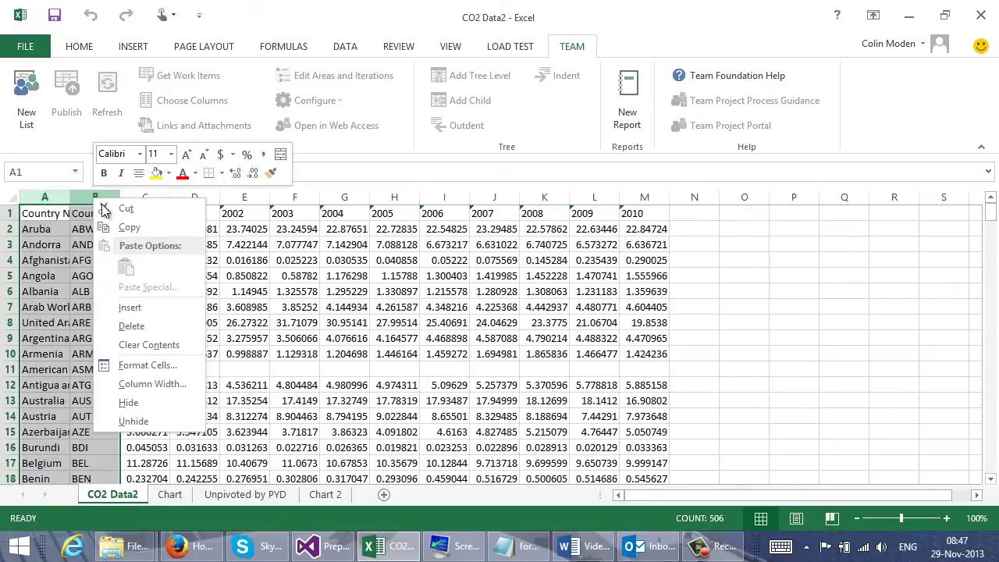
pyautogui.press('Escape')
pyautogui.hotkey('ctrl', 'c')
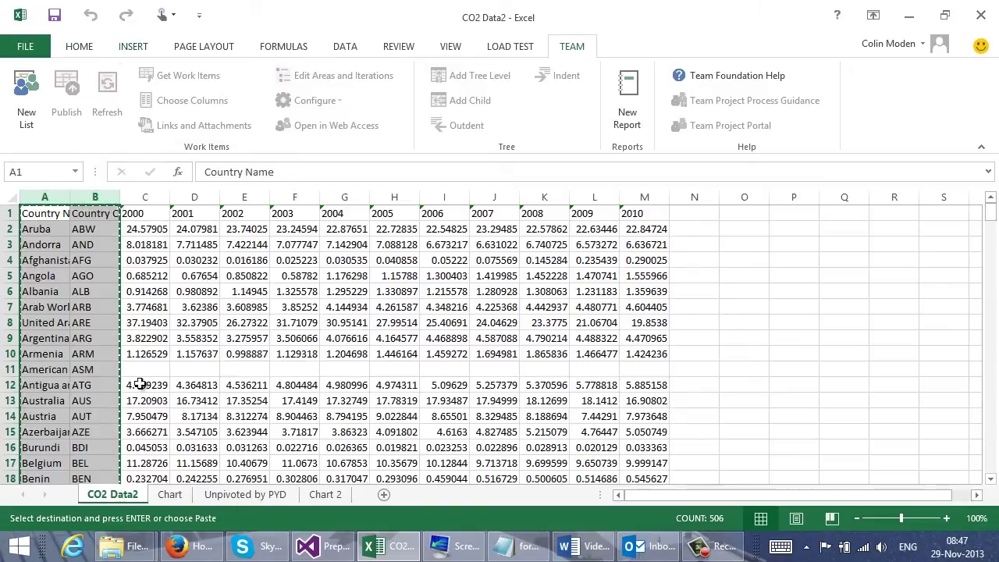
# Insert a new worksheet before CO2 Data2 and paste the copied country columns into columns A and B
pyautogui.rightClick(136, 500)
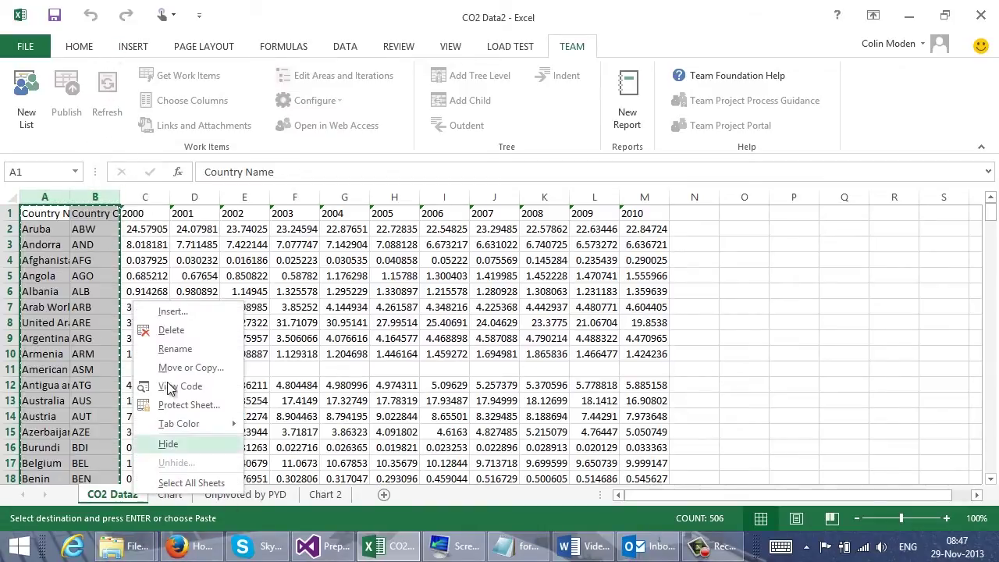
pyautogui.click(175, 312)
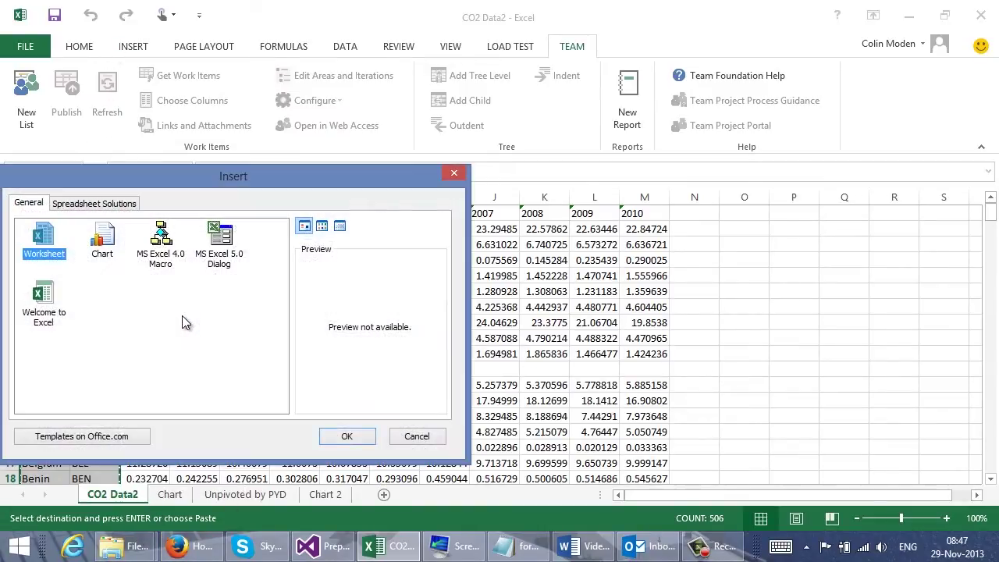
pyautogui.click(350, 435)
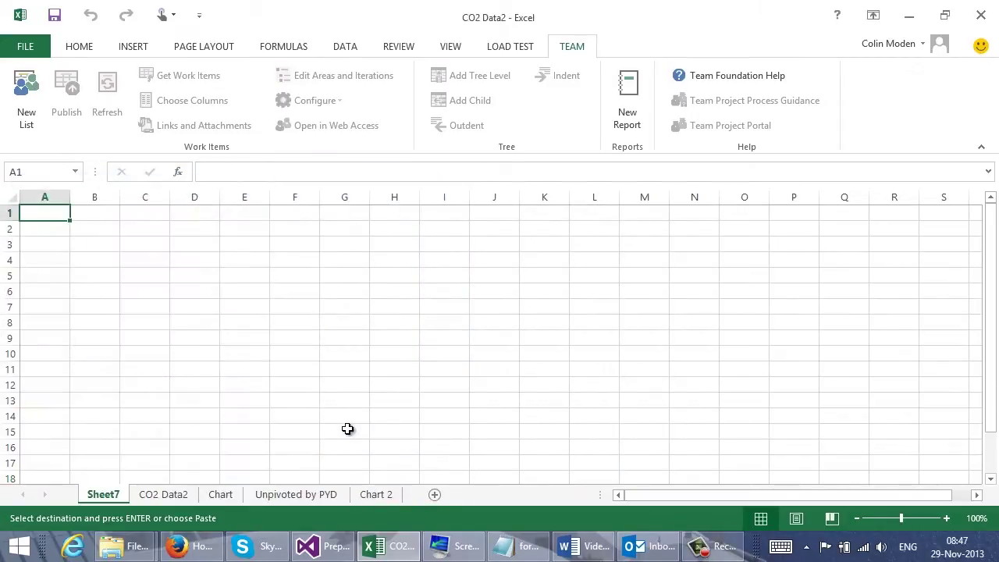
pyautogui.moveTo(51, 197); pyautogui.dragTo(91, 194)
pyautogui.hotkey('ctrl', 'v')
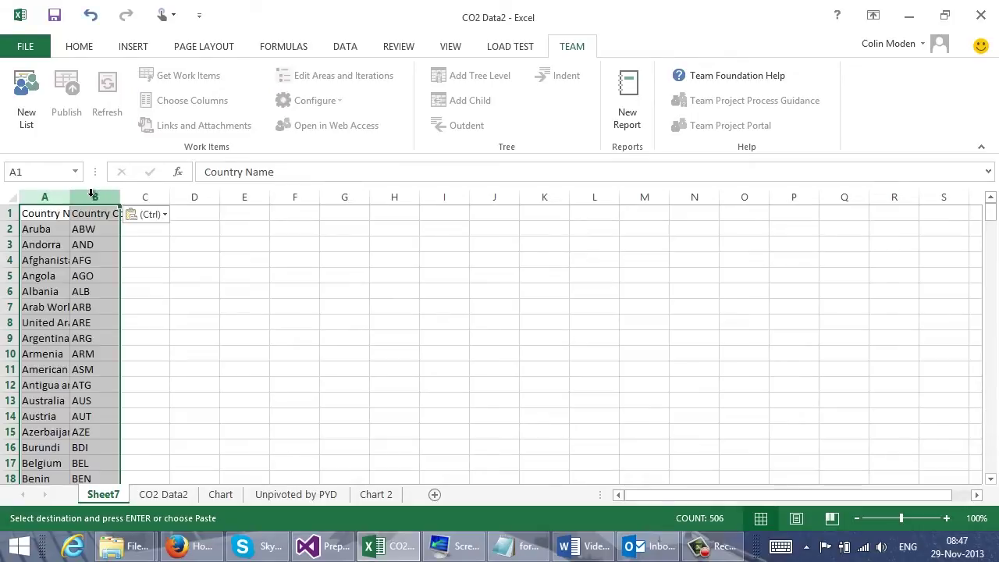
# Split the new sheet's window at cell B6 and move the vertical divider to the right edge of column M
pyautogui.click(192, 287)
pyautogui.click(81, 287)
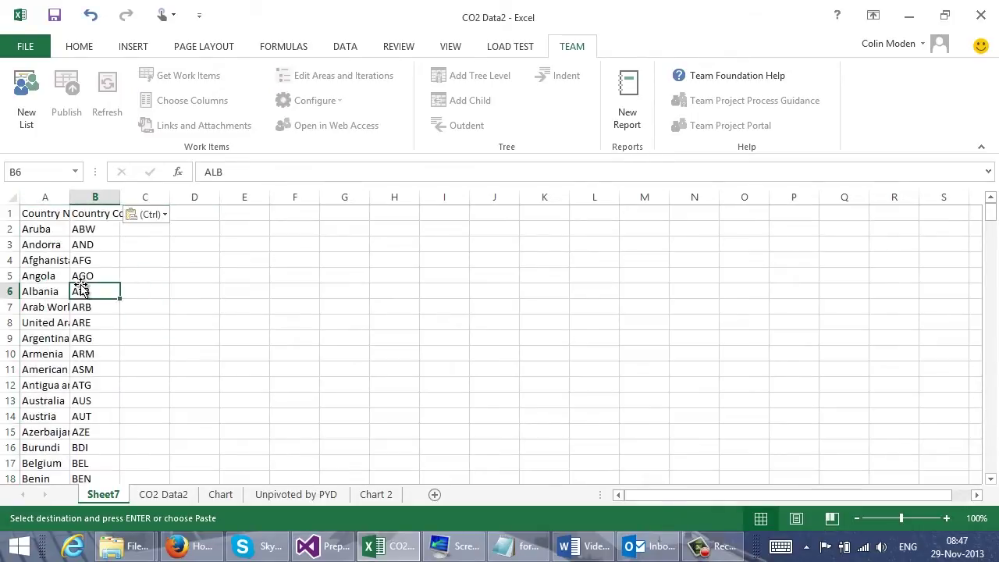
pyautogui.click(452, 47)
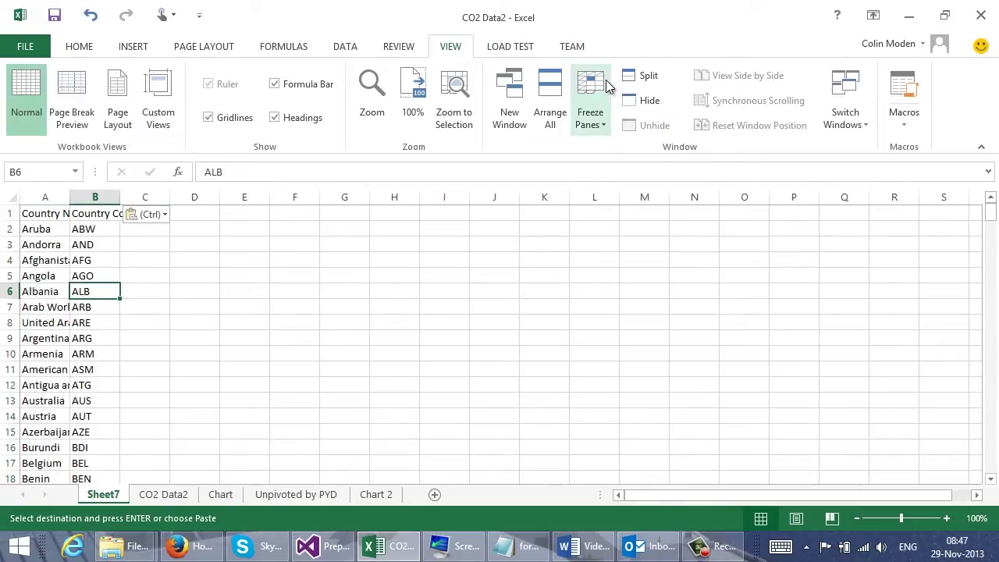
pyautogui.click(634, 78)
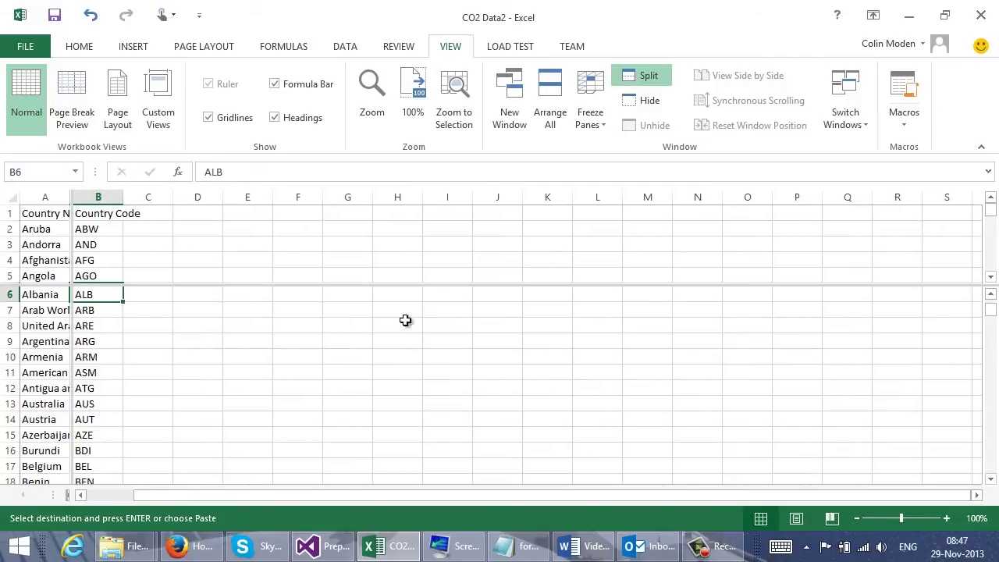
pyautogui.moveTo(72, 260); pyautogui.dragTo(671, 274)
pyautogui.click(290, 384)
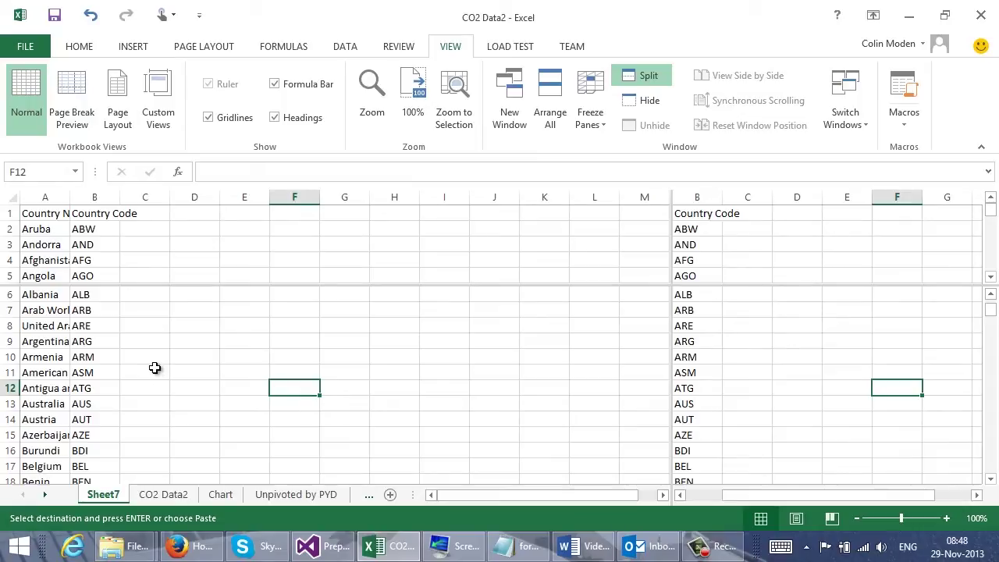
# Calculate =252*11 in cell I253 beside the last country row, and clear the cell again
pyautogui.click(149, 343)
pyautogui.scroll(-2, 154, 350)
pyautogui.scroll(-20, 153, 350)
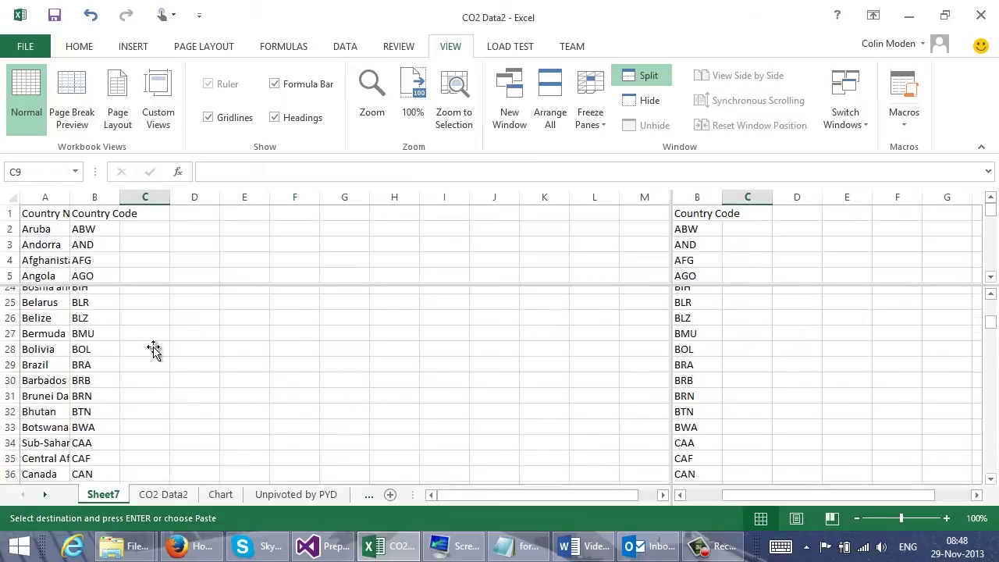
pyautogui.scroll(-20, 153, 351)
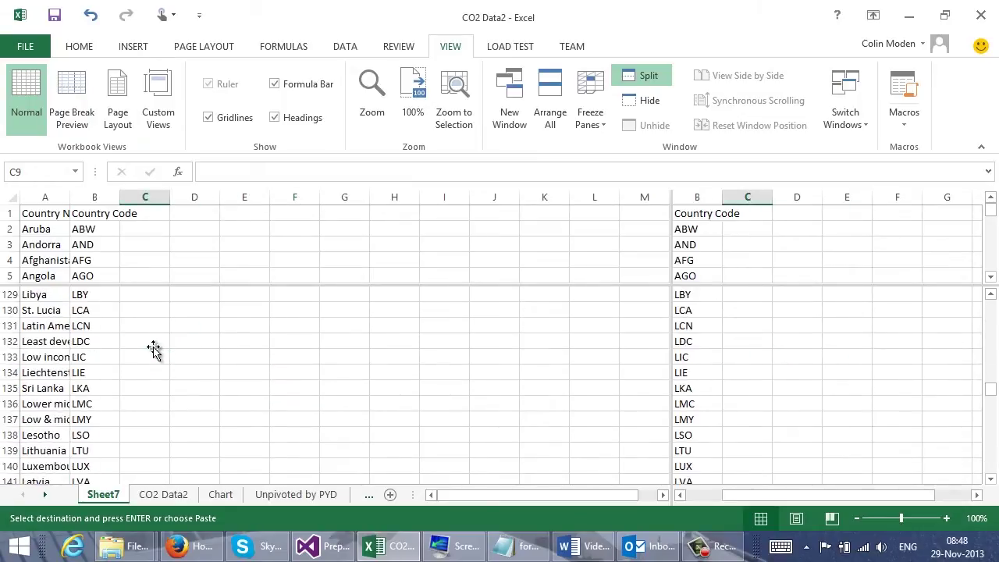
pyautogui.scroll(-18, 152, 347)
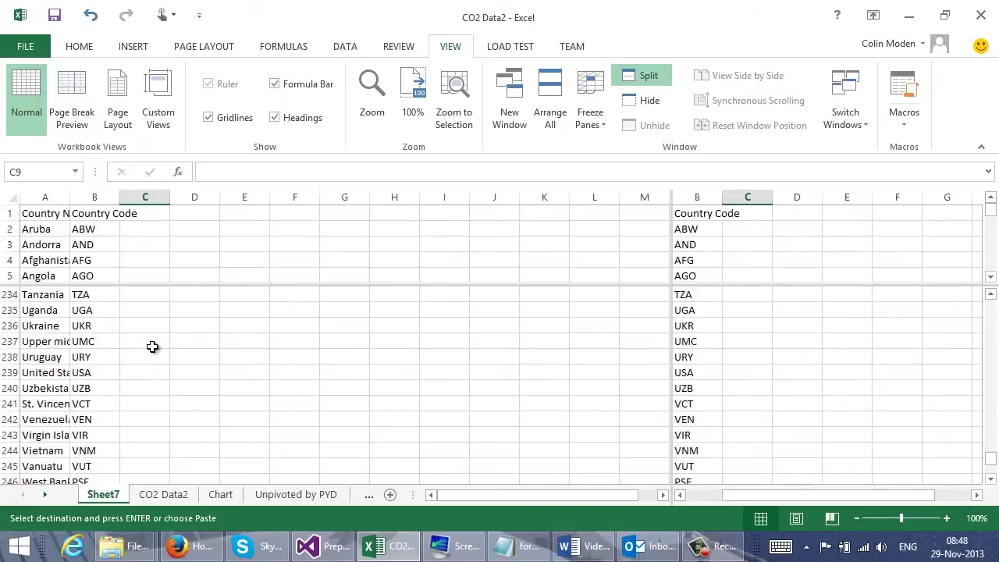
pyautogui.scroll(3, 151, 345)
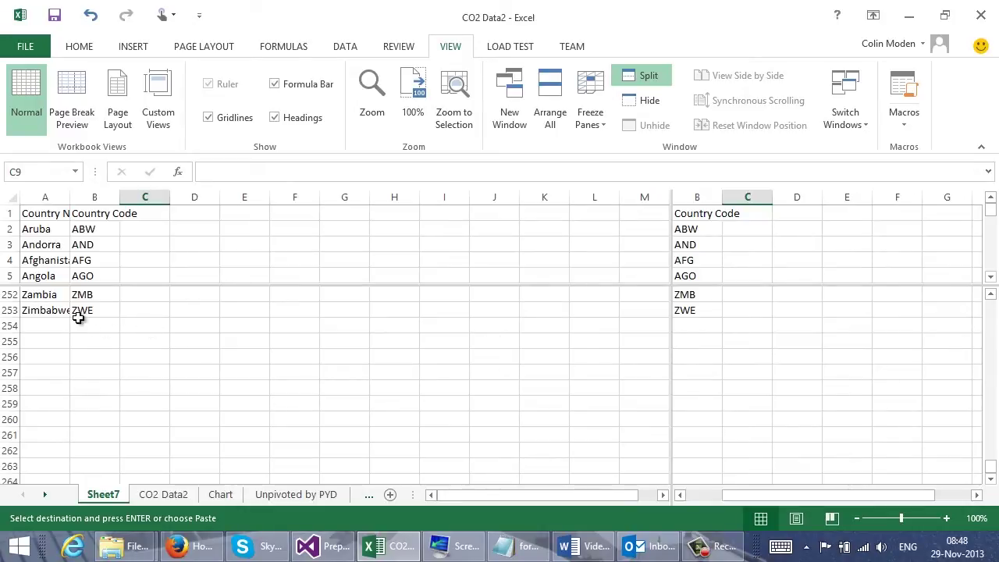
pyautogui.click(444, 311)
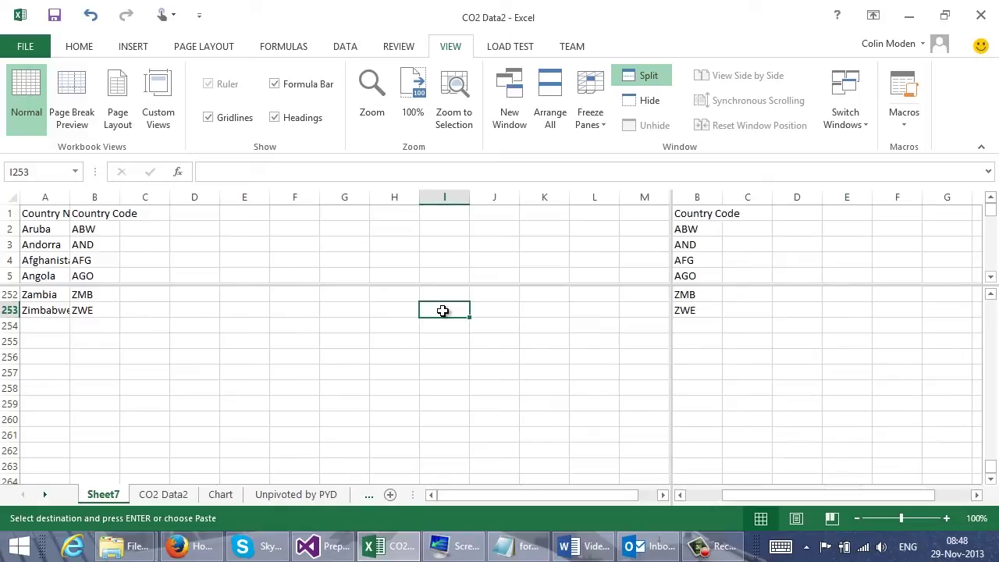
pyautogui.write('=252')
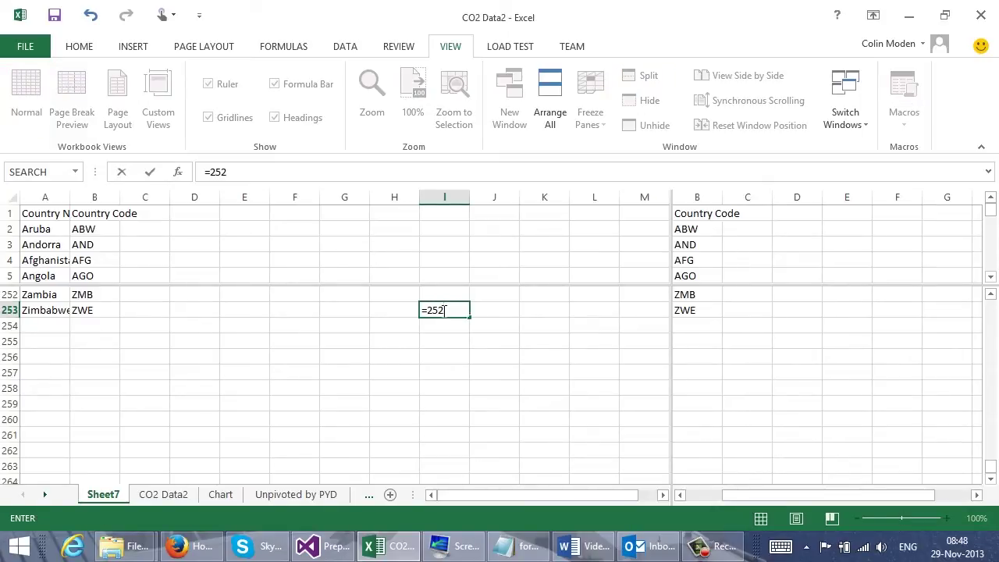
pyautogui.write('*11')
pyautogui.press('Return')
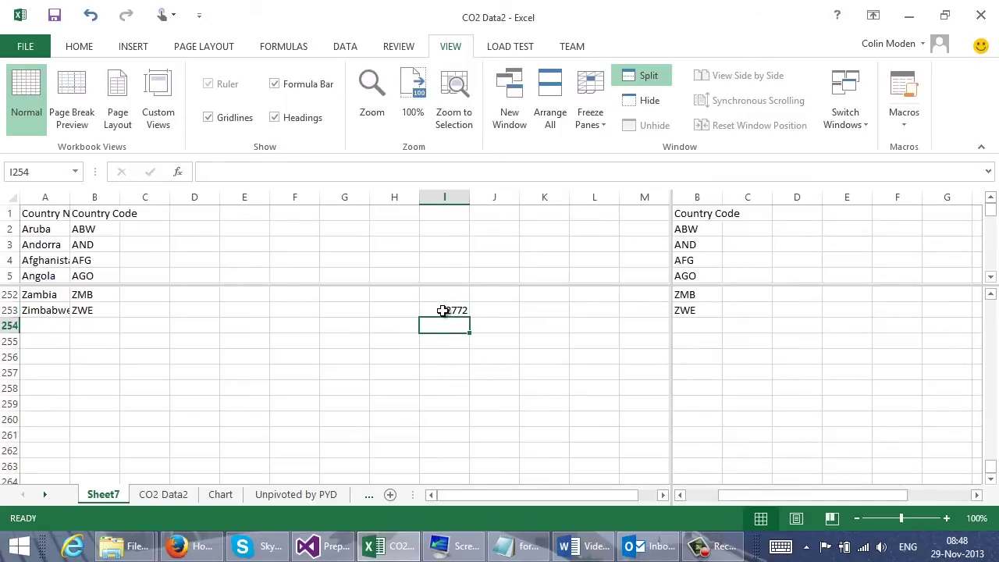
pyautogui.click(450, 309)
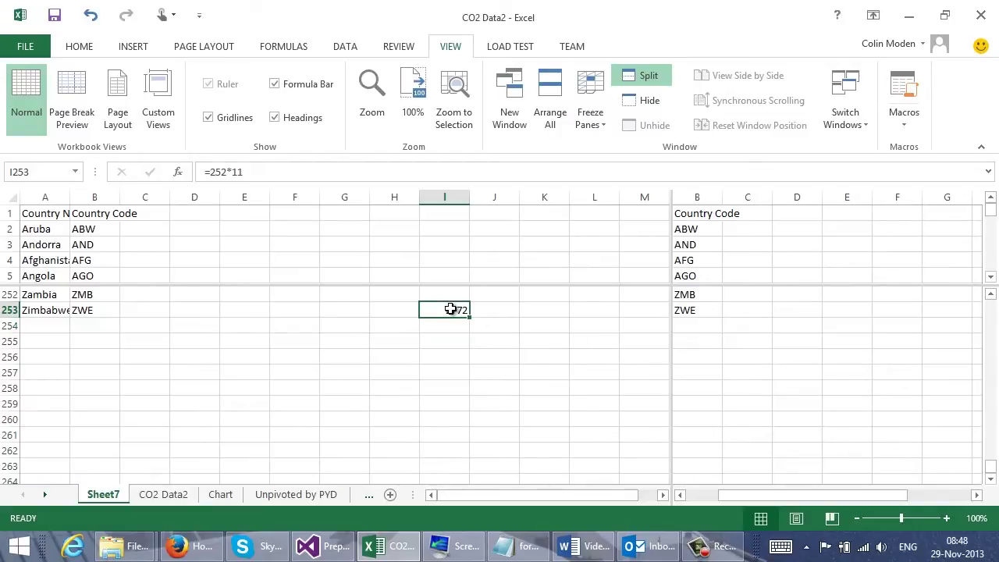
pyautogui.press('Delete')
# Enter =A2 in cell A254 and fill the formula across to column B and down to row 259
pyautogui.click(44, 328)
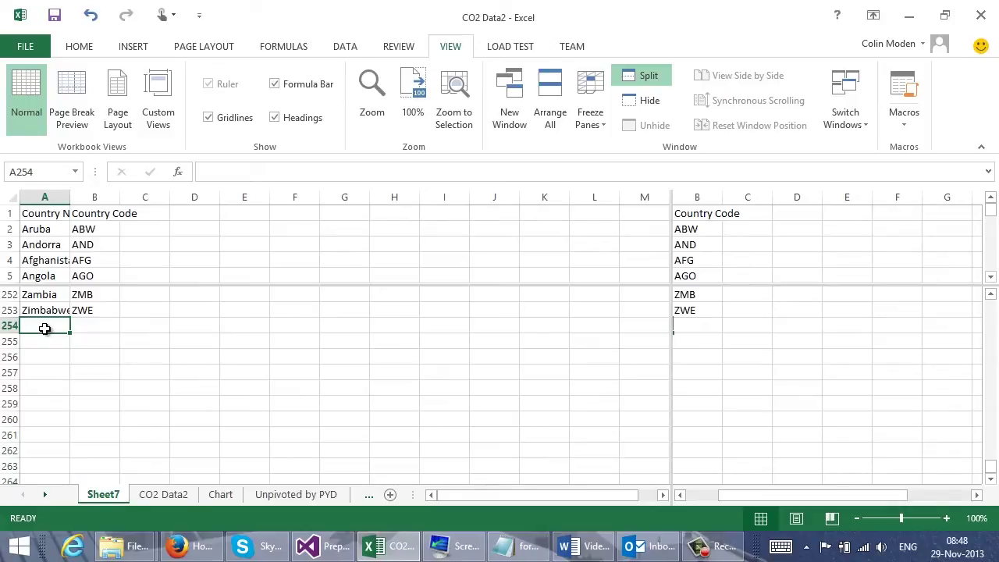
pyautogui.write('=a2')
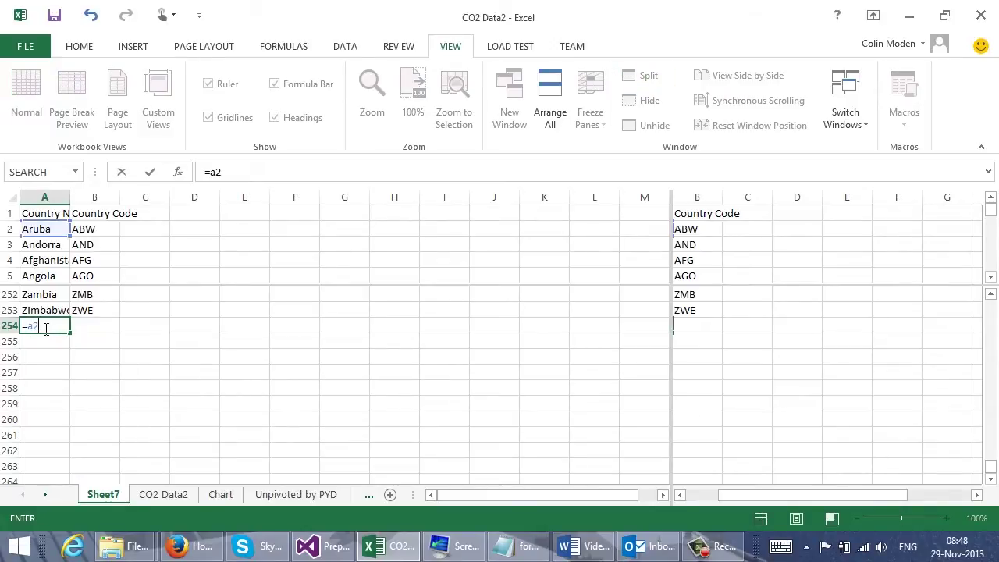
pyautogui.press('Return')
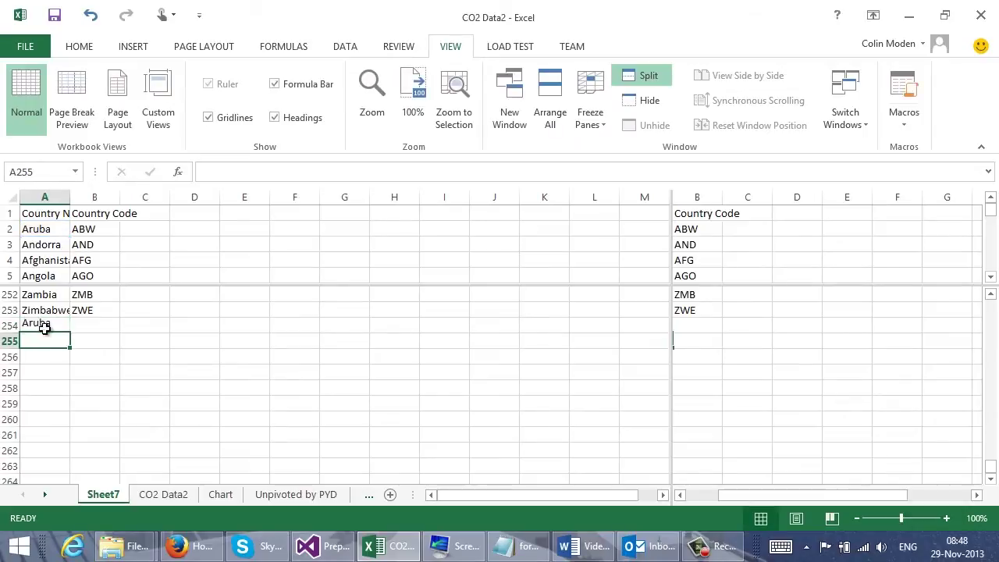
pyautogui.click(52, 328)
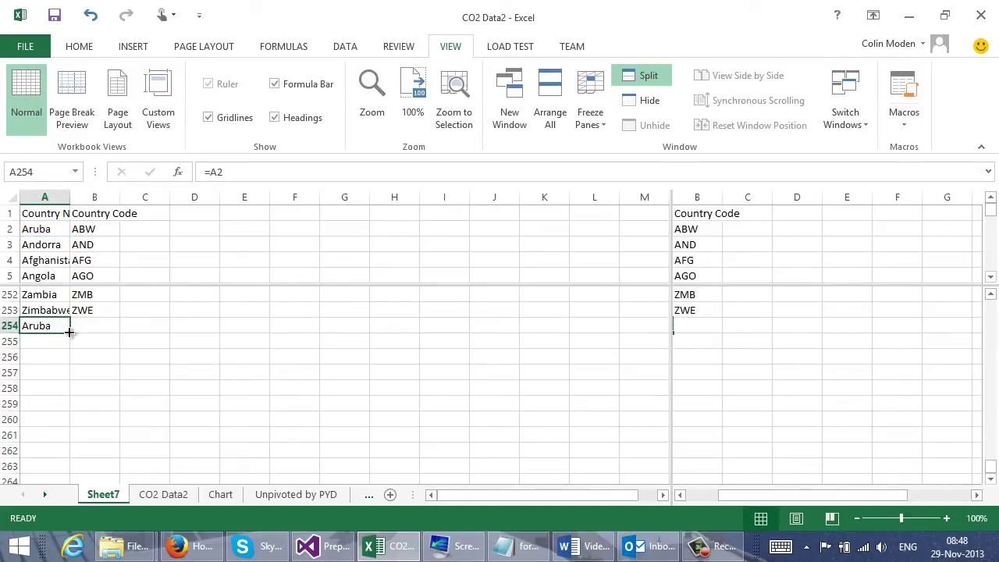
pyautogui.moveTo(71, 333); pyautogui.dragTo(120, 405)
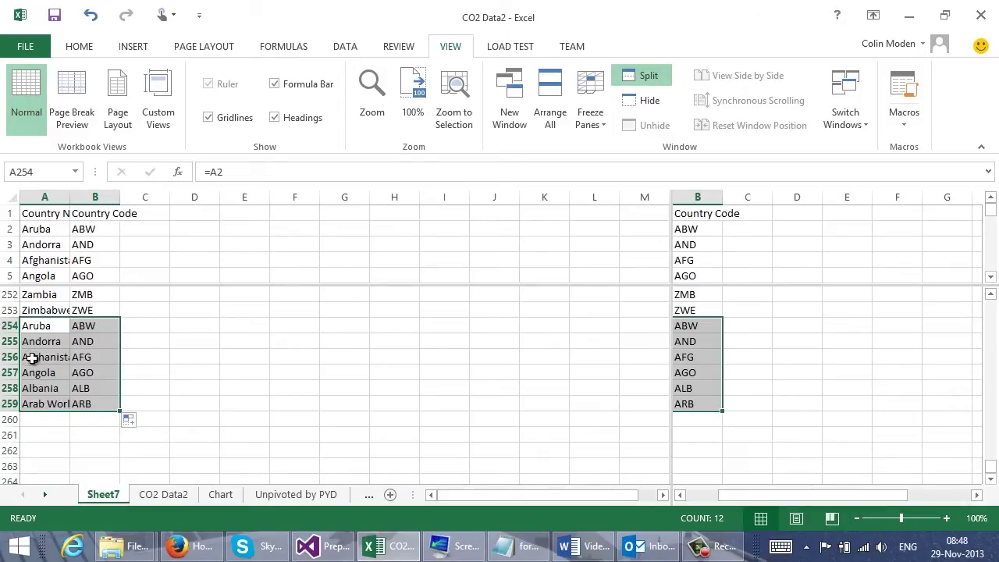
# Fill the formulas in A259:B259 down to row 2773 to repeat the country list
pyautogui.click(37, 404)
pyautogui.moveTo(38, 404); pyautogui.dragTo(83, 403)
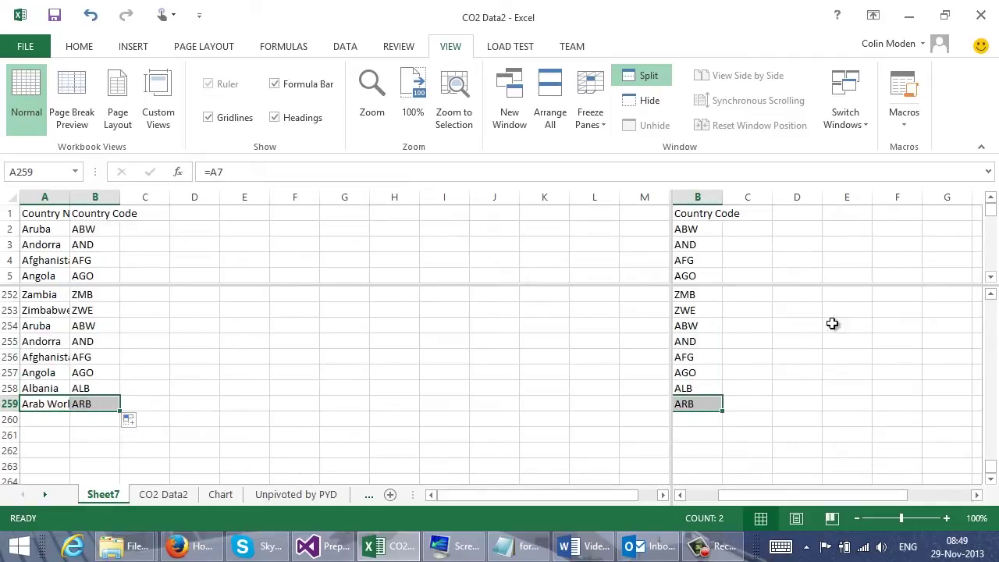
pyautogui.click(991, 476)
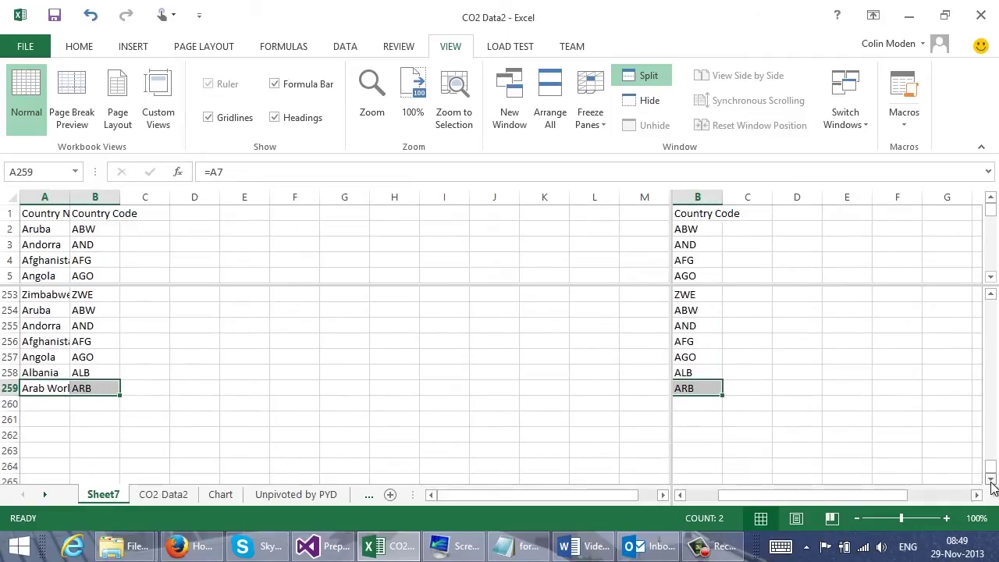
pyautogui.moveTo(991, 479); pyautogui.dragTo(991, 478)
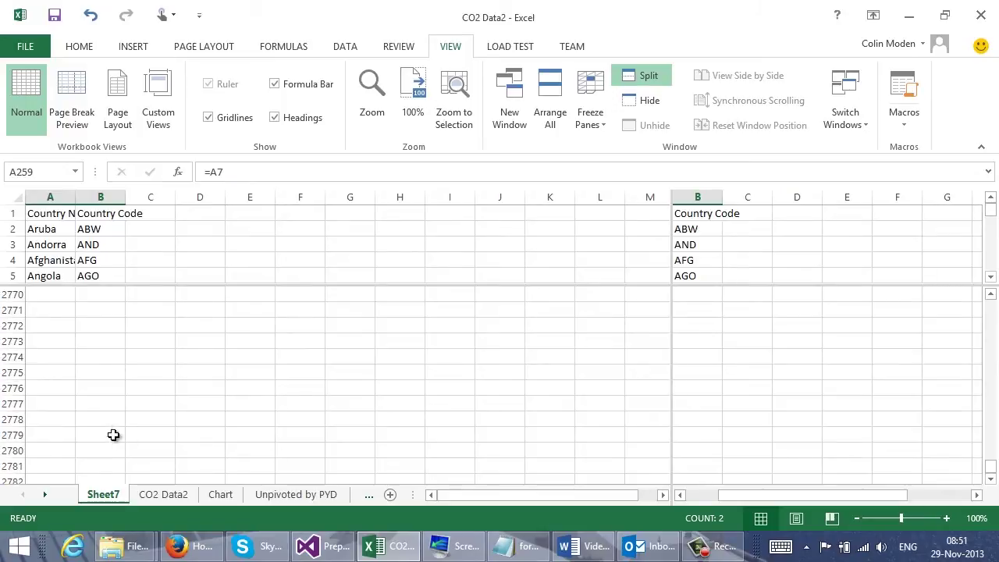
pyautogui.keyDown('shift'); pyautogui.click(103, 341); pyautogui.keyUp('shift')
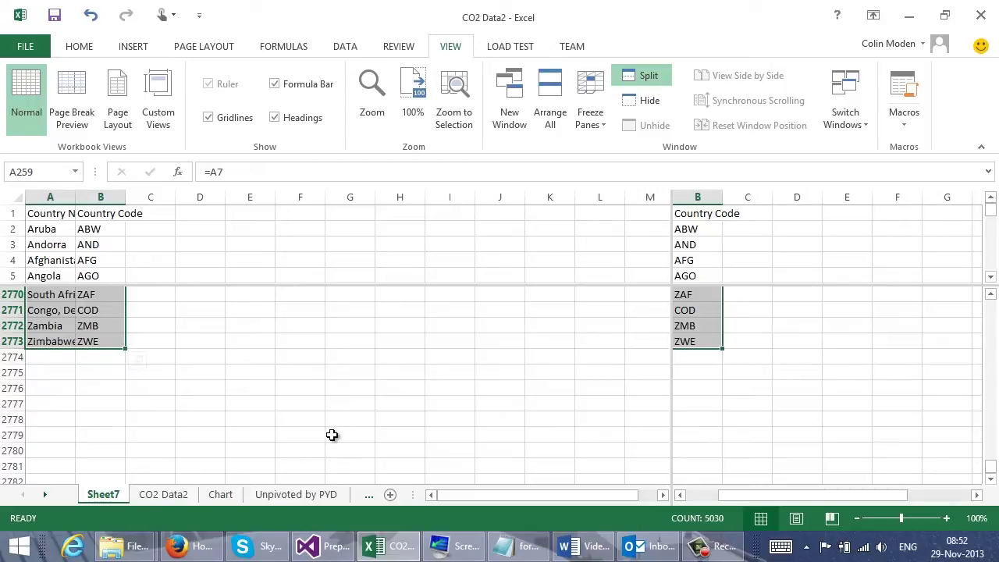
# Add the header Years in cell C1 and enter 2000 as text in cell C2
pyautogui.click(162, 216)
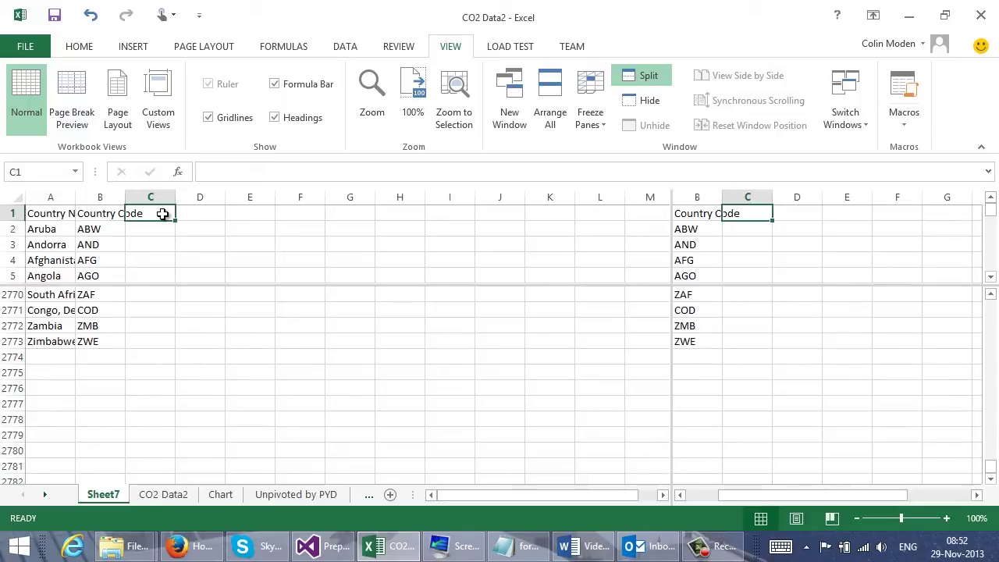
pyautogui.write('Years')
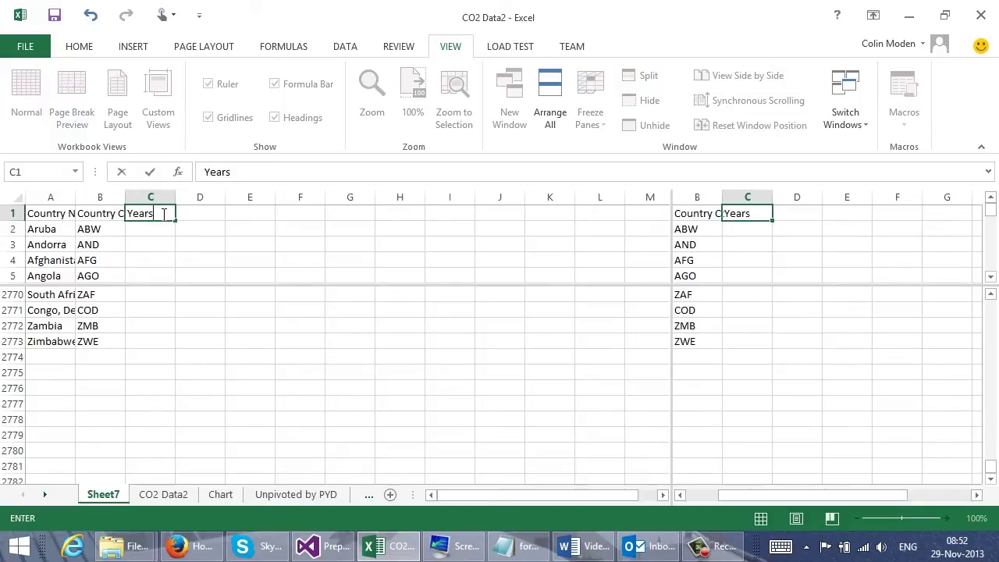
pyautogui.click(166, 227)
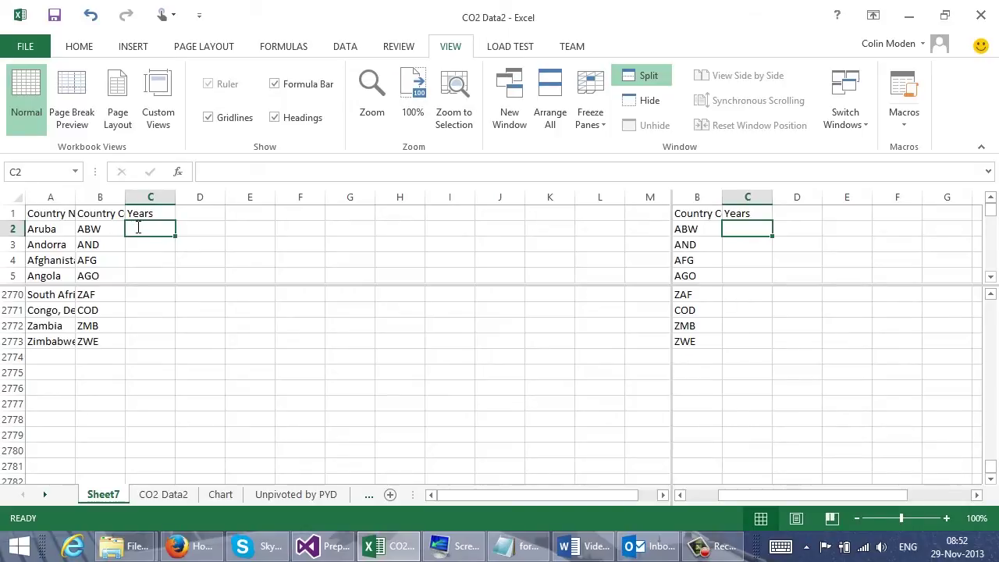
pyautogui.write("'2000")
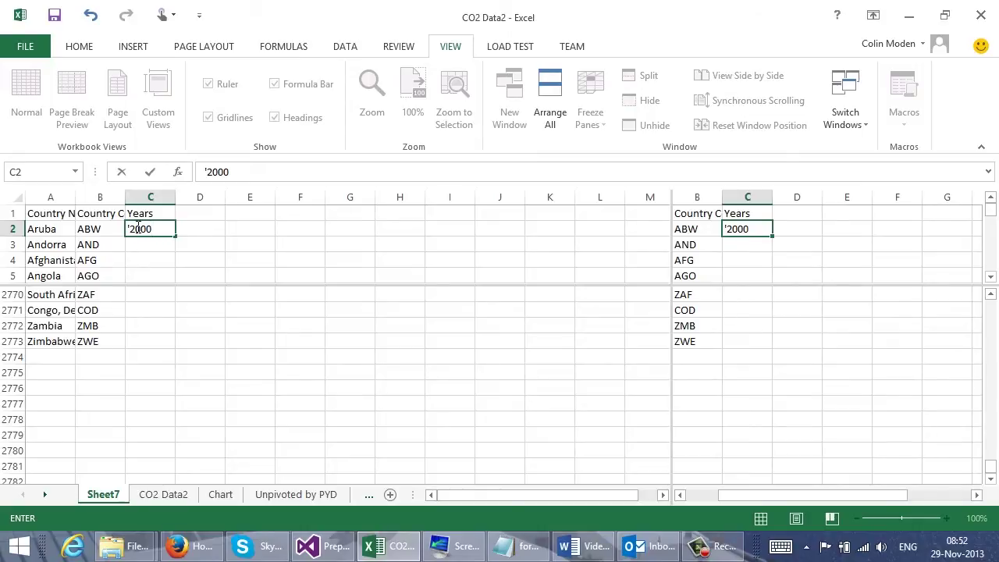
pyautogui.press('Return')
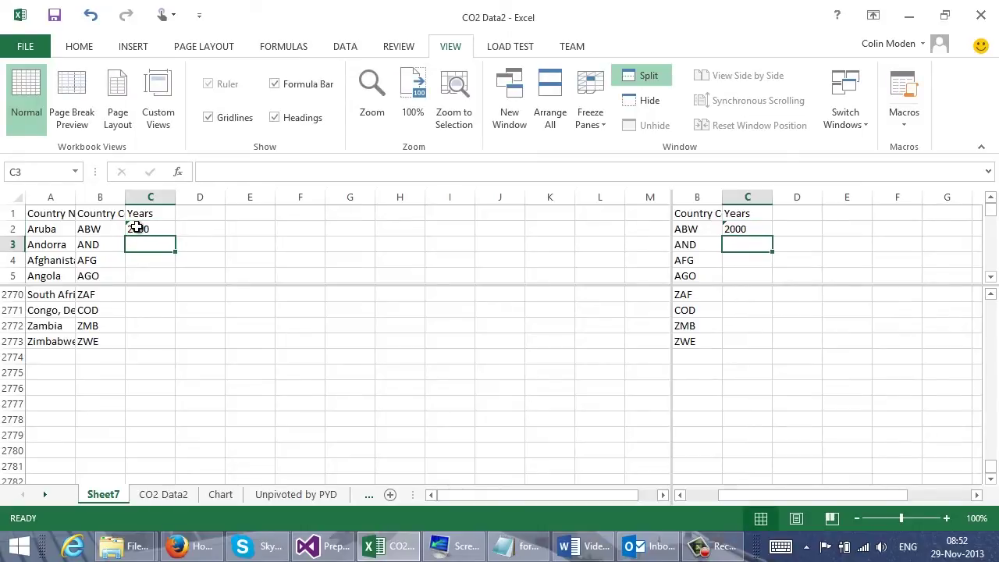
# Enter =C2 in cell C3 and fill the formula down to row 2773
pyautogui.write('=')
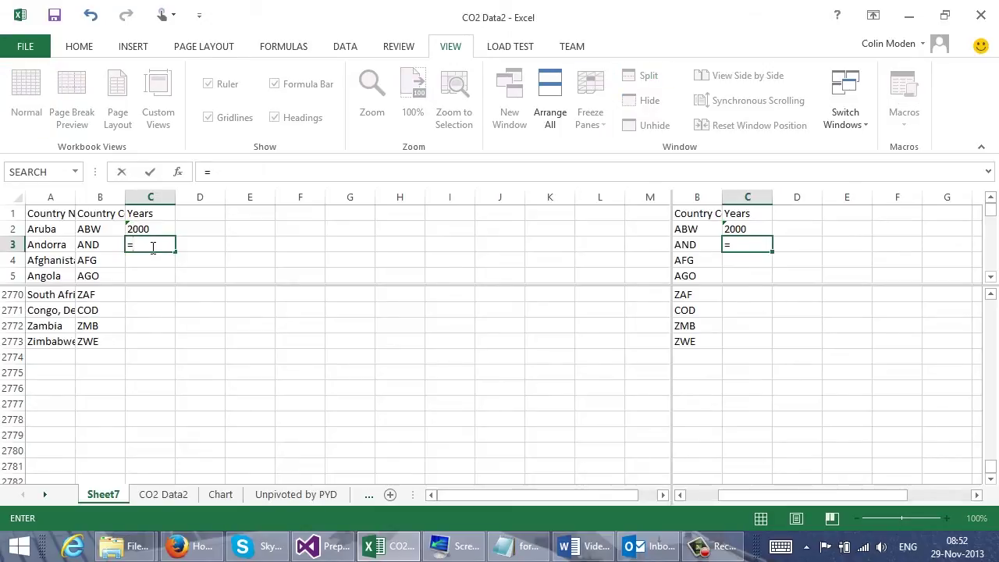
pyautogui.write('c2')
pyautogui.press('Return')
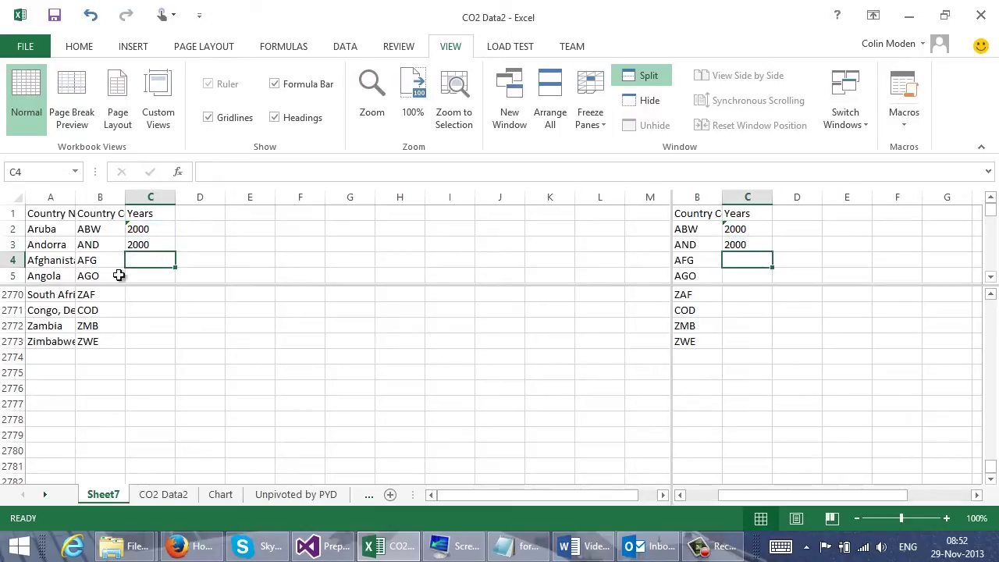
pyautogui.click(158, 245)
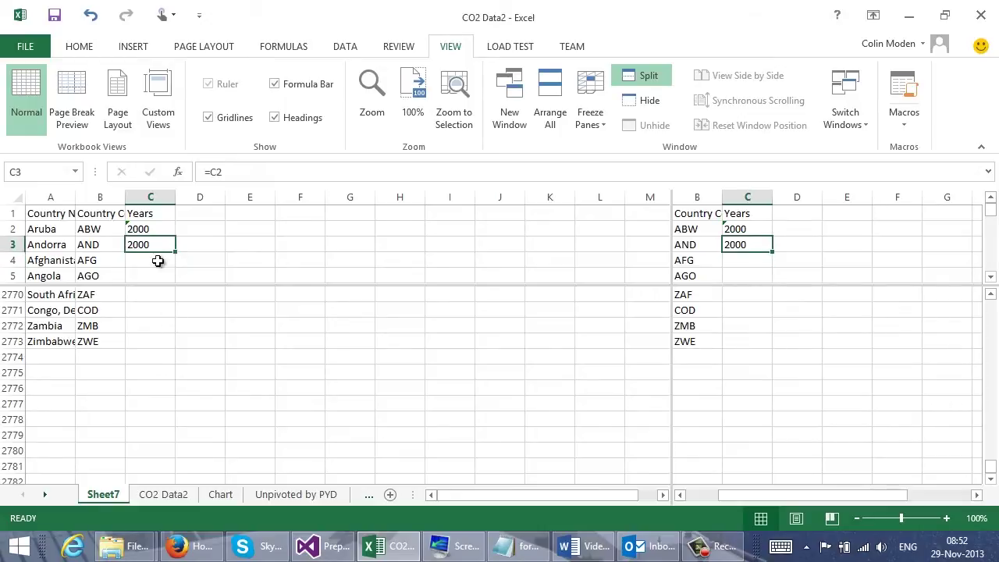
pyautogui.keyDown('shift'); pyautogui.click(153, 344); pyautogui.keyUp('shift')
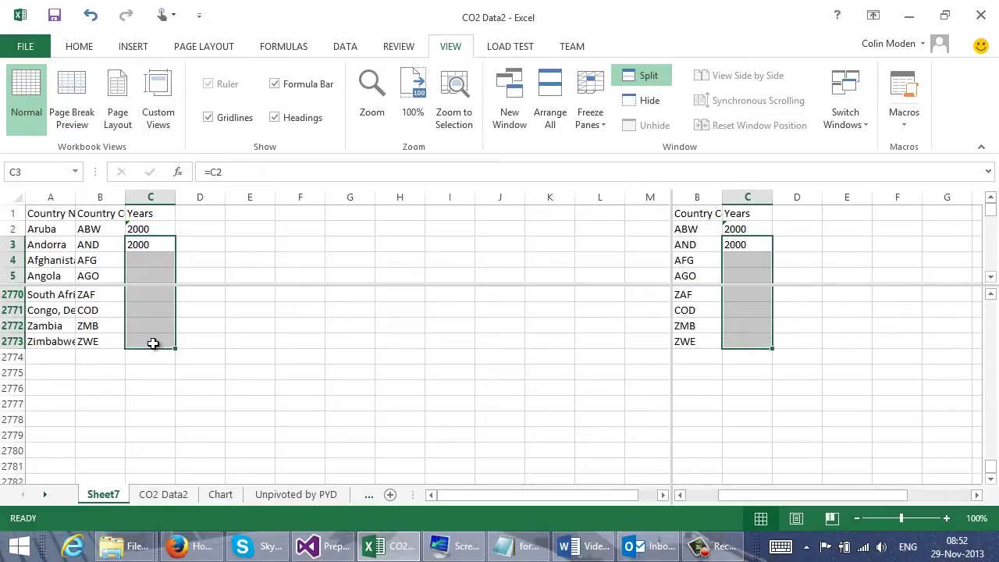
pyautogui.hotkey('ctrl', 'd')
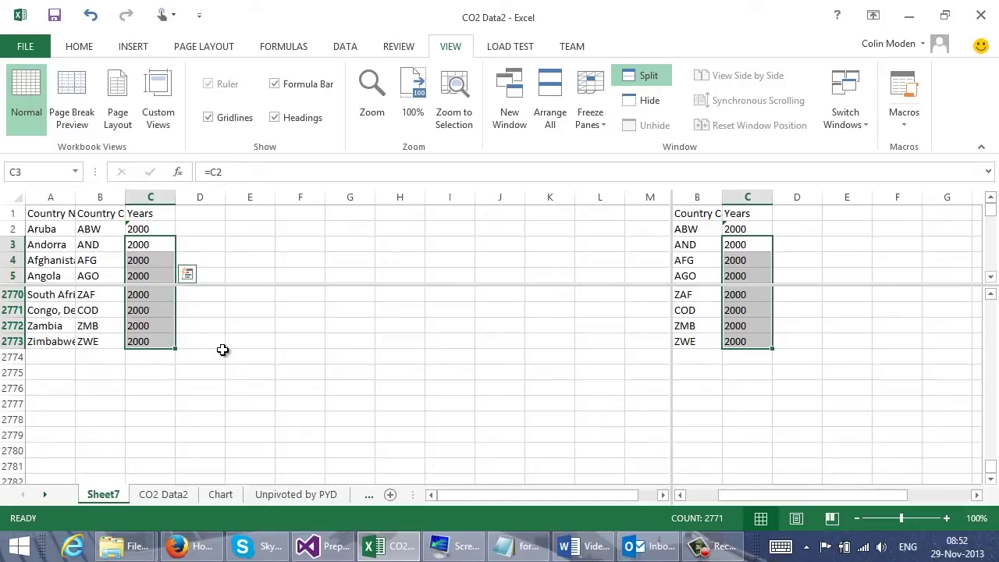
# Convert the range A1:C2773 into a table with headers
pyautogui.click(92, 242)
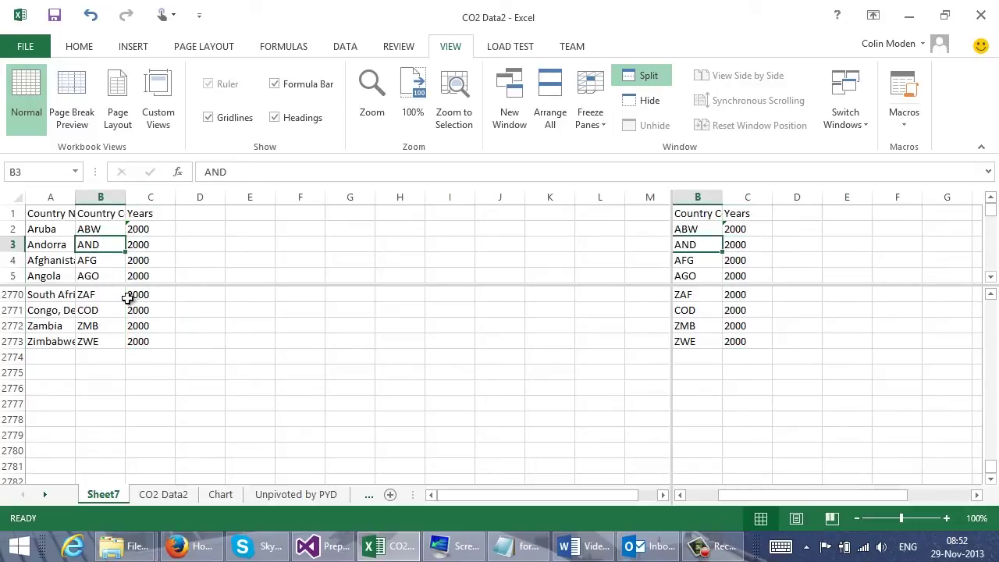
pyautogui.click(131, 47)
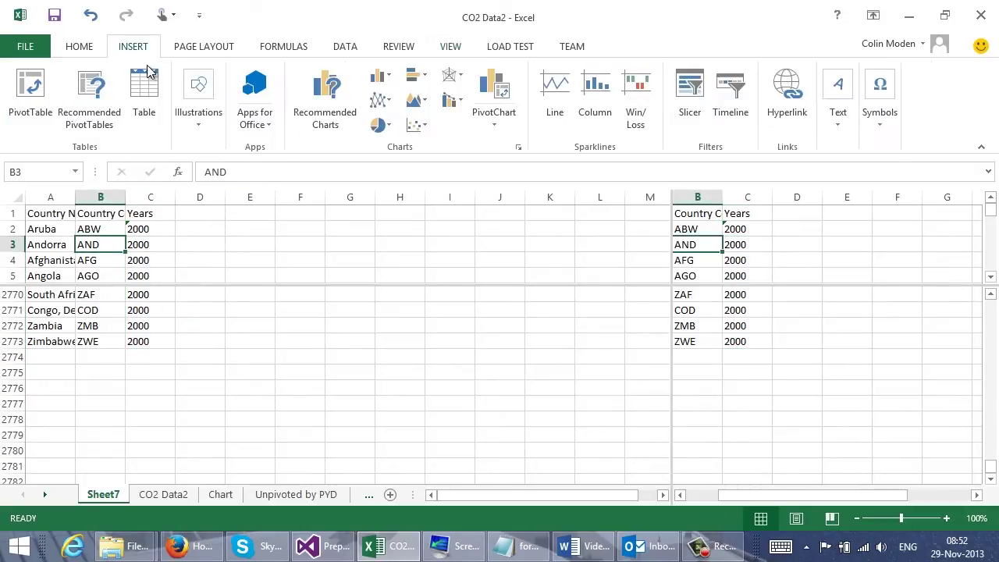
pyautogui.click(145, 87)
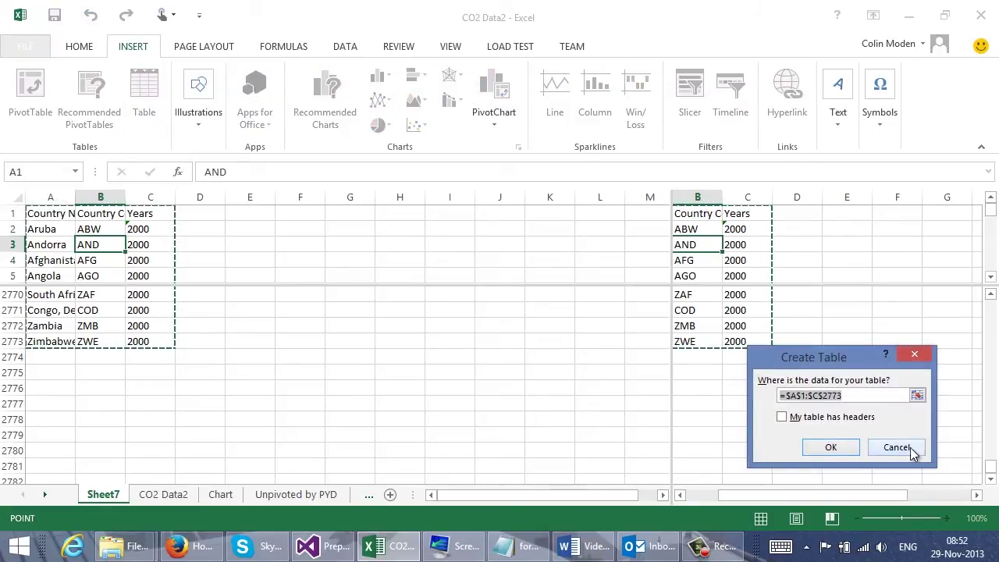
pyautogui.click(782, 417)
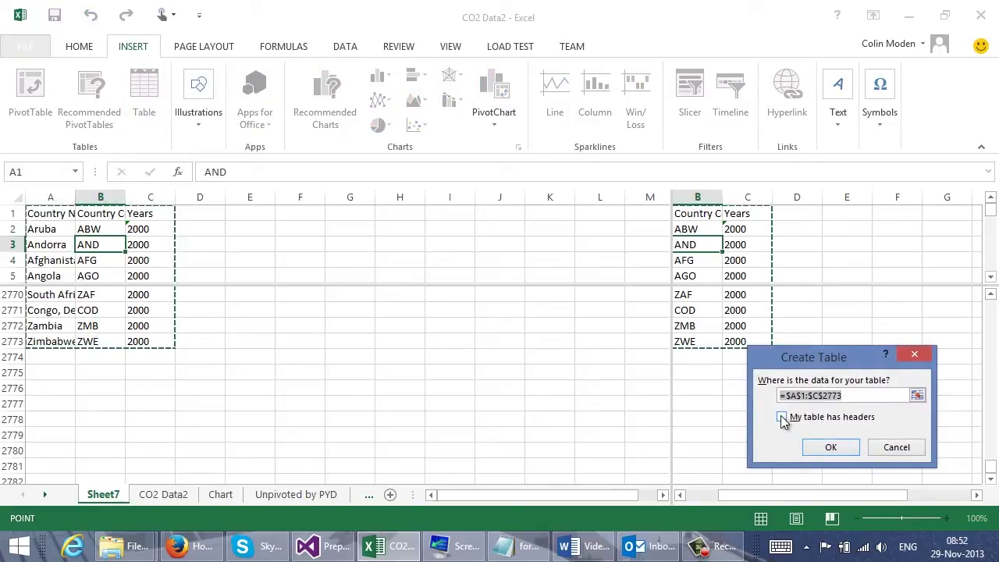
pyautogui.click(830, 447)
# Filter the Country Code column to ABW only and lower the horizontal split divider below the last filtered row
pyautogui.click(189, 214)
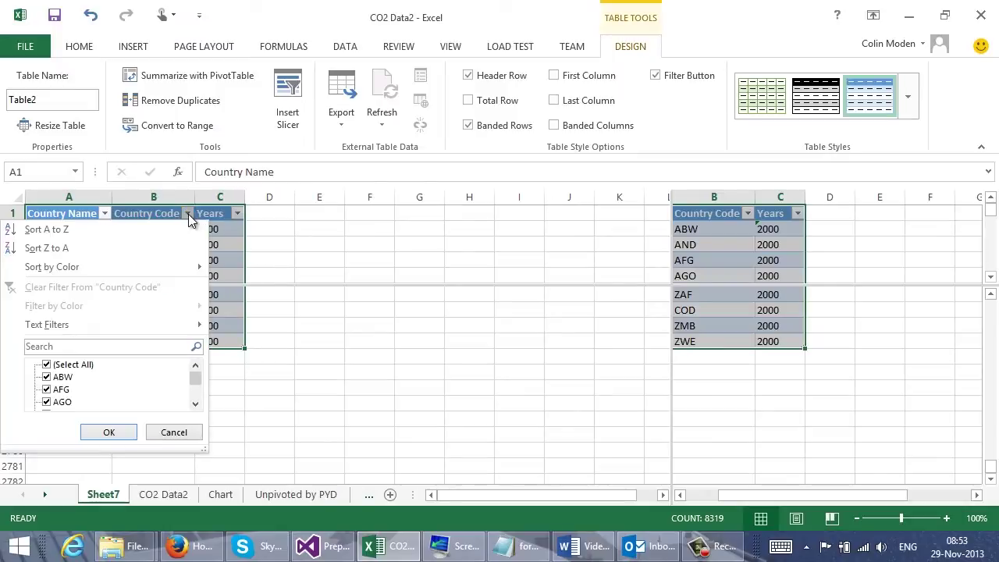
pyautogui.click(46, 364)
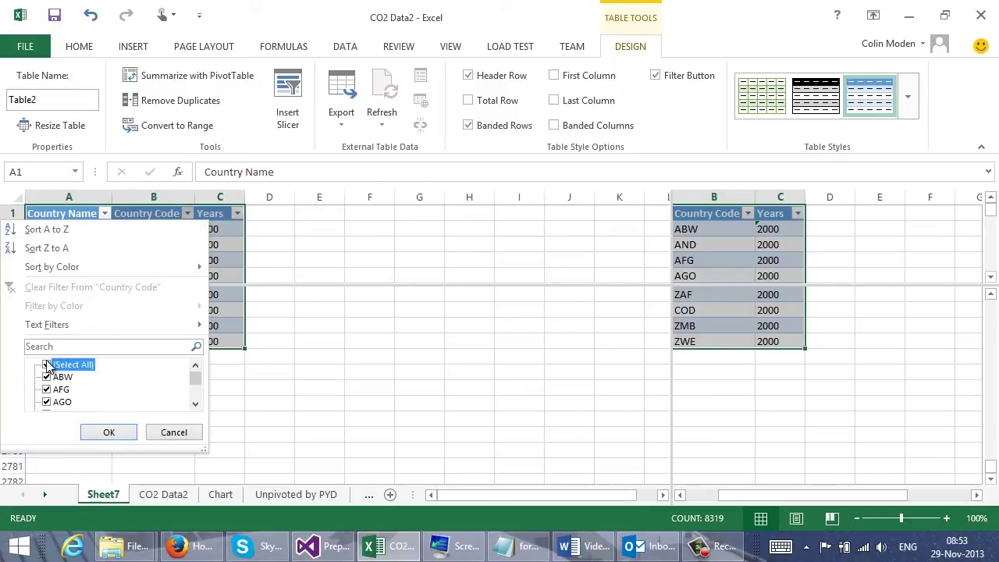
pyautogui.click(46, 377)
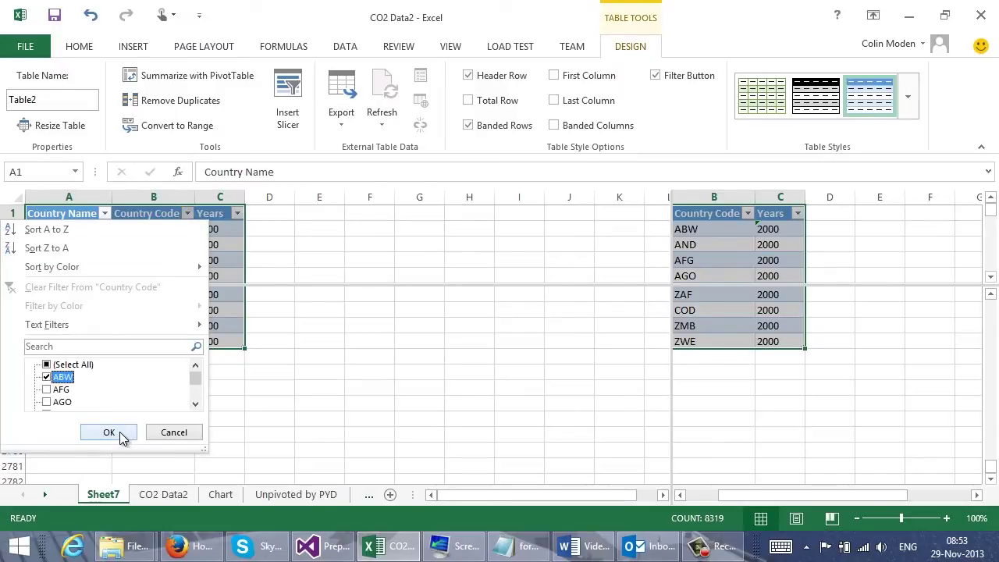
pyautogui.click(109, 432)
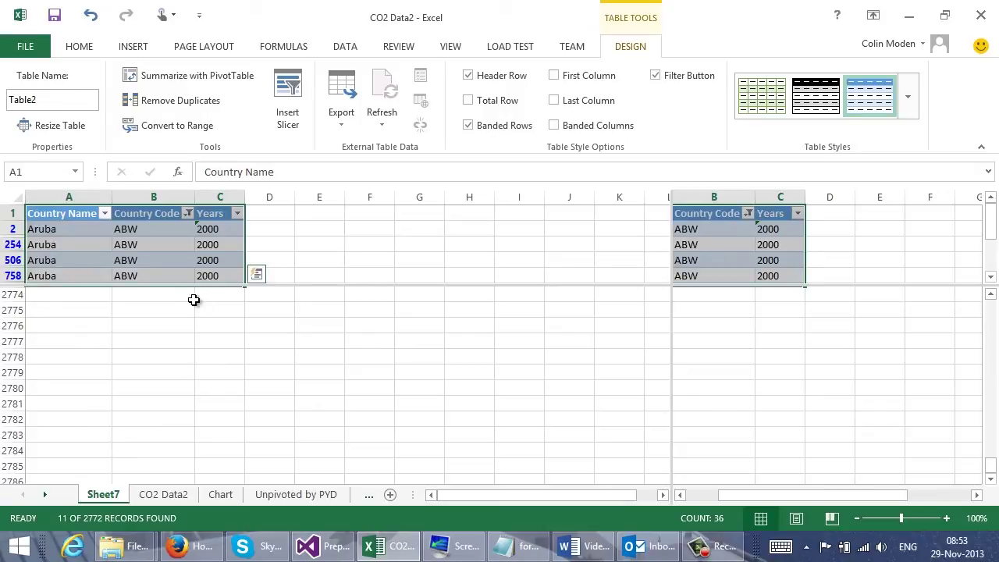
pyautogui.moveTo(186, 286); pyautogui.dragTo(180, 409)
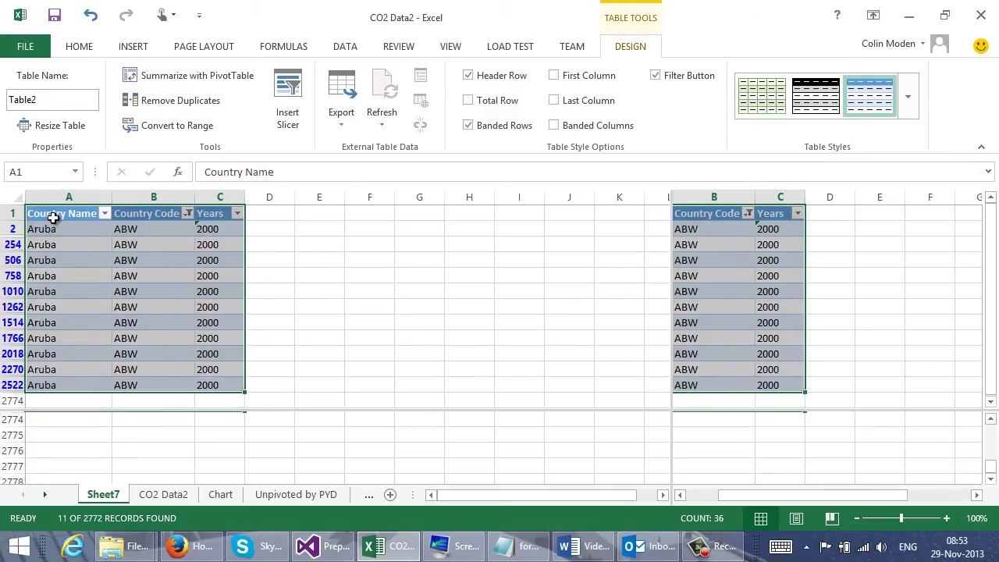
# Enter the years 2001 to 2010 as text in the Years column of the filtered Aruba rows, from C254 to C2522
pyautogui.click(221, 246)
pyautogui.write("'20")
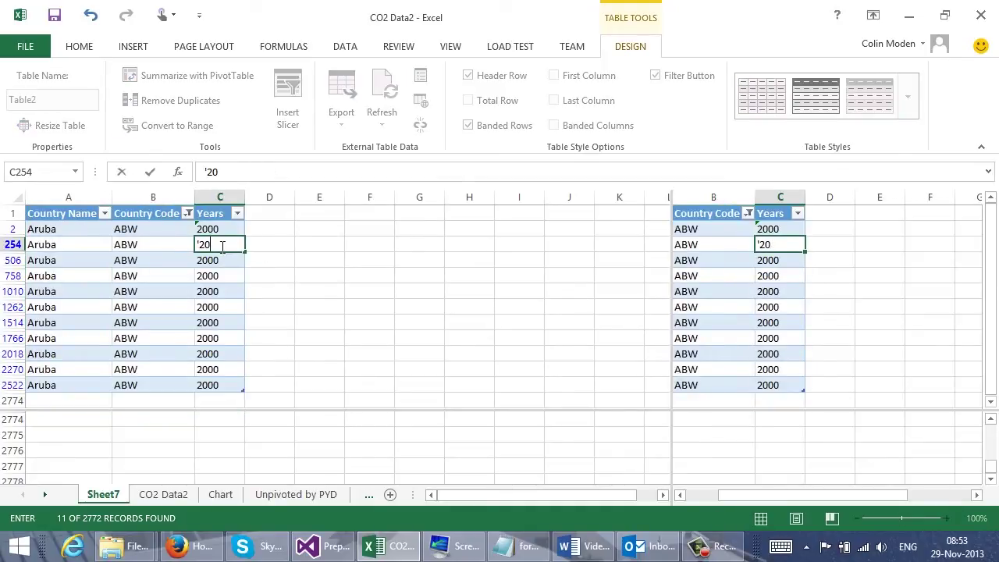
pyautogui.write("01 '2002 '2003 '")
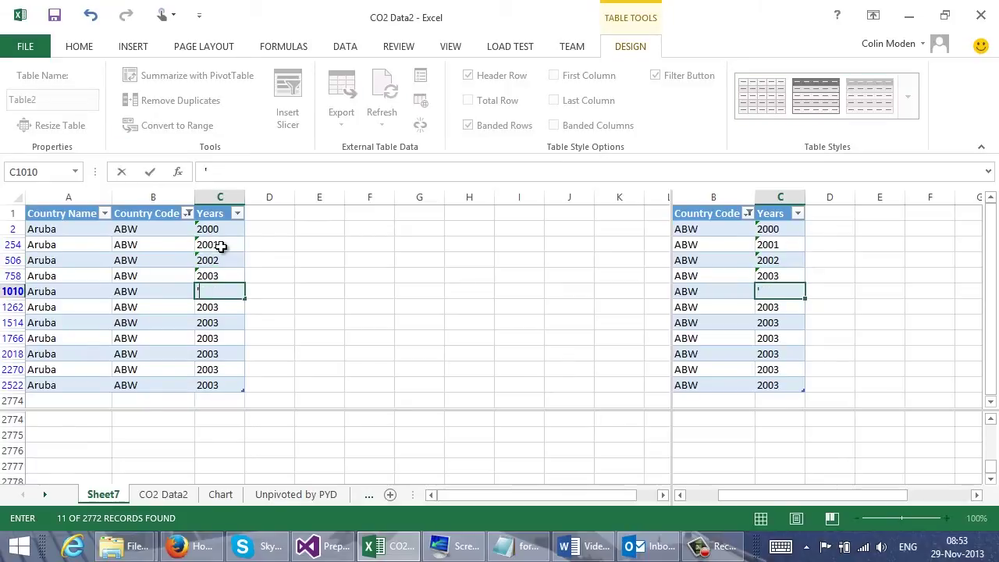
pyautogui.write("2004 '2005 '2006 '2007")
pyautogui.press('Return')
pyautogui.write("'2008")
pyautogui.press('Return')
pyautogui.write("'2009")
pyautogui.press('Return')
pyautogui.write("'200")
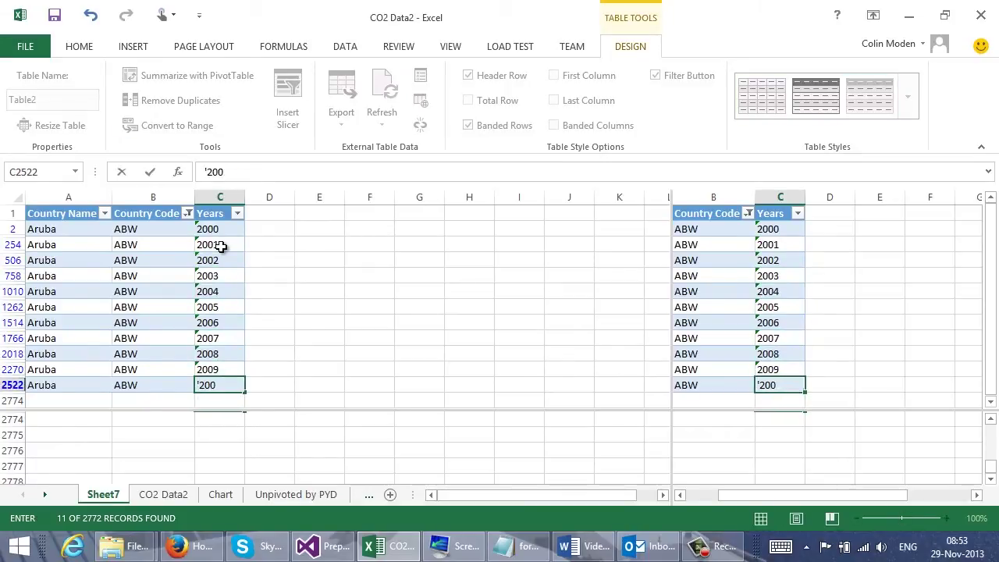
pyautogui.write('0')
pyautogui.press('Return')
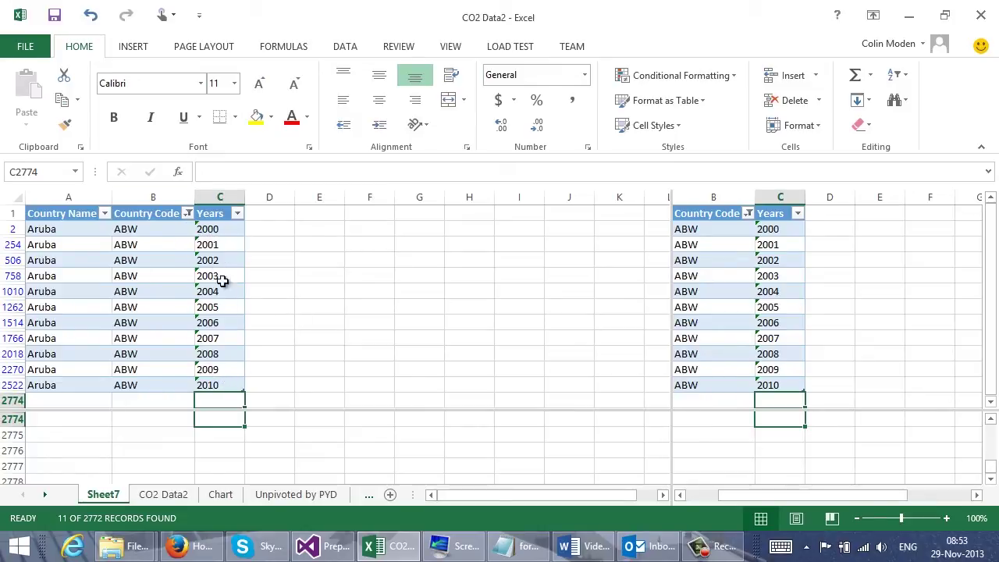
# Reselect all country codes in the Country Code filter to show every table row
pyautogui.click(188, 213)
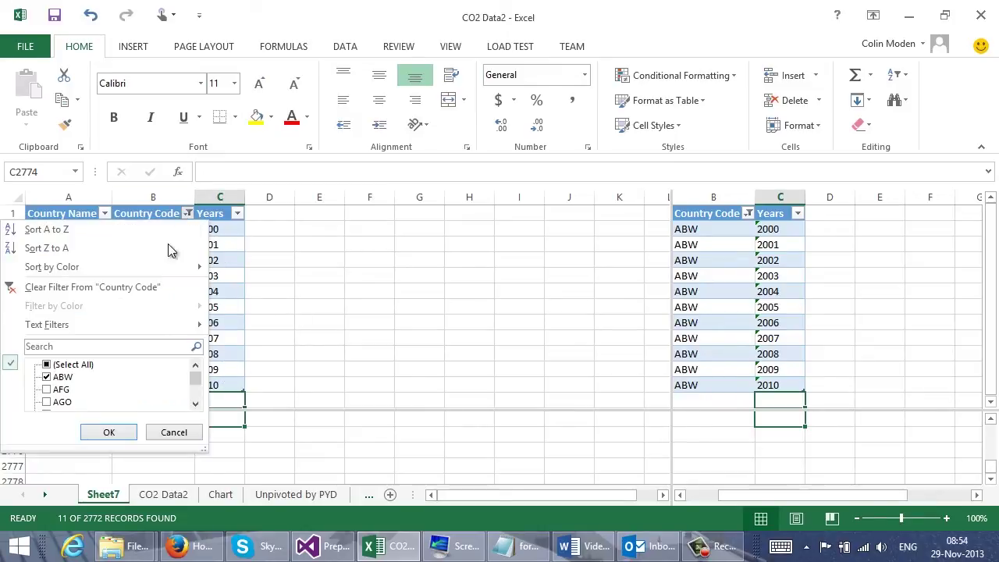
pyautogui.click(47, 365)
pyautogui.click(100, 436)
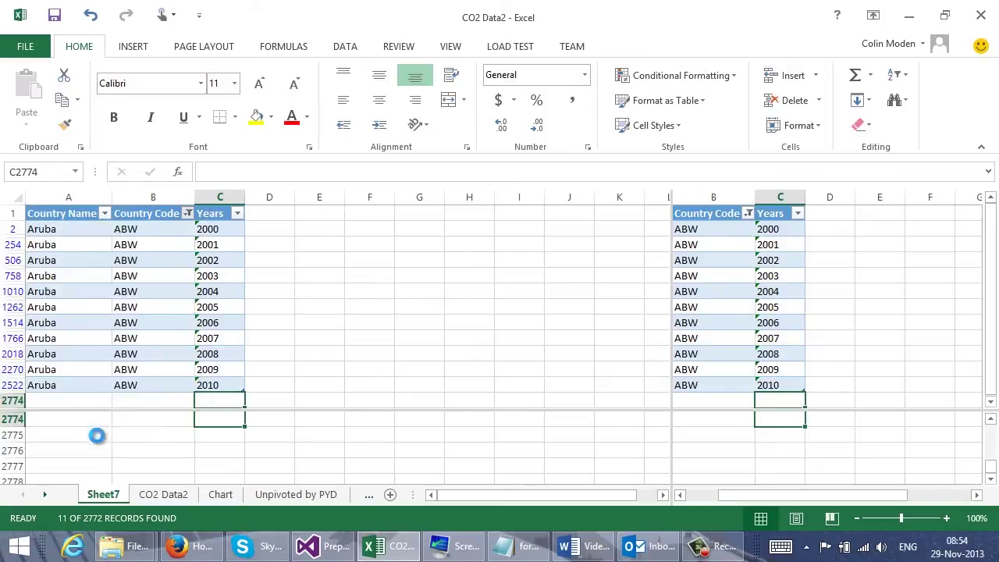
# Examine the Years column across the first two repeats of the country list
pyautogui.click(226, 338)
pyautogui.scroll(-13, 226, 338)
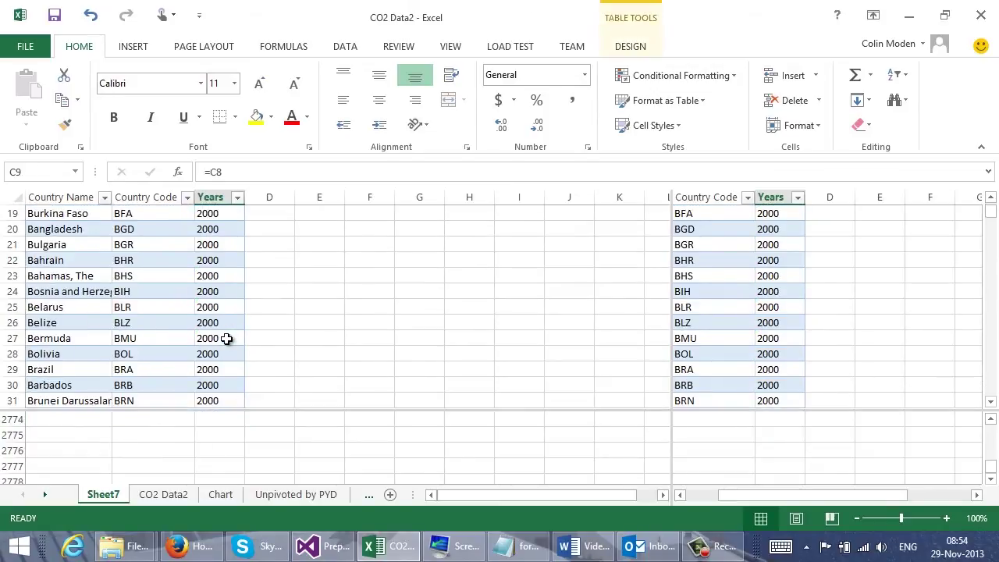
pyautogui.scroll(-20, 225, 341)
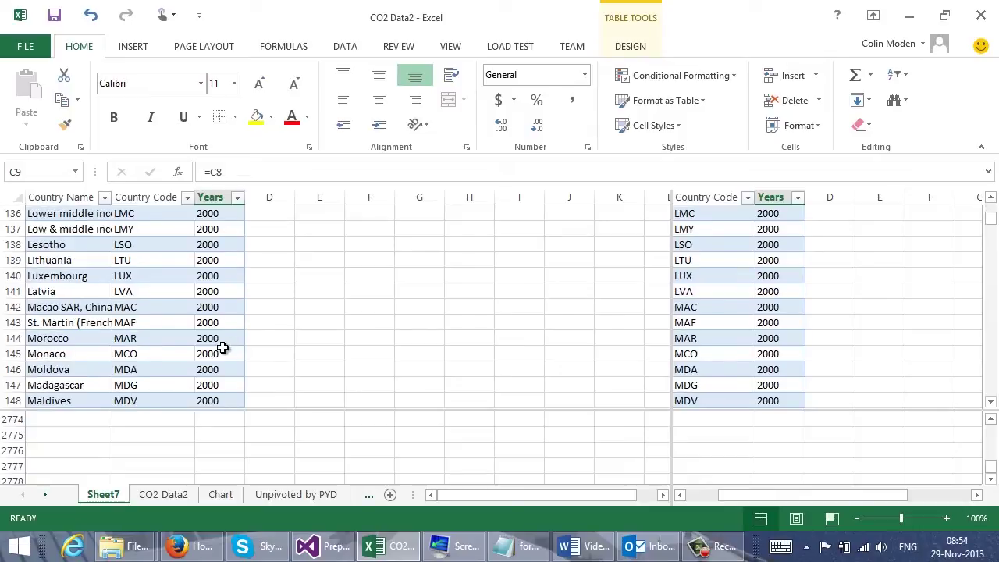
pyautogui.scroll(-20, 220, 347)
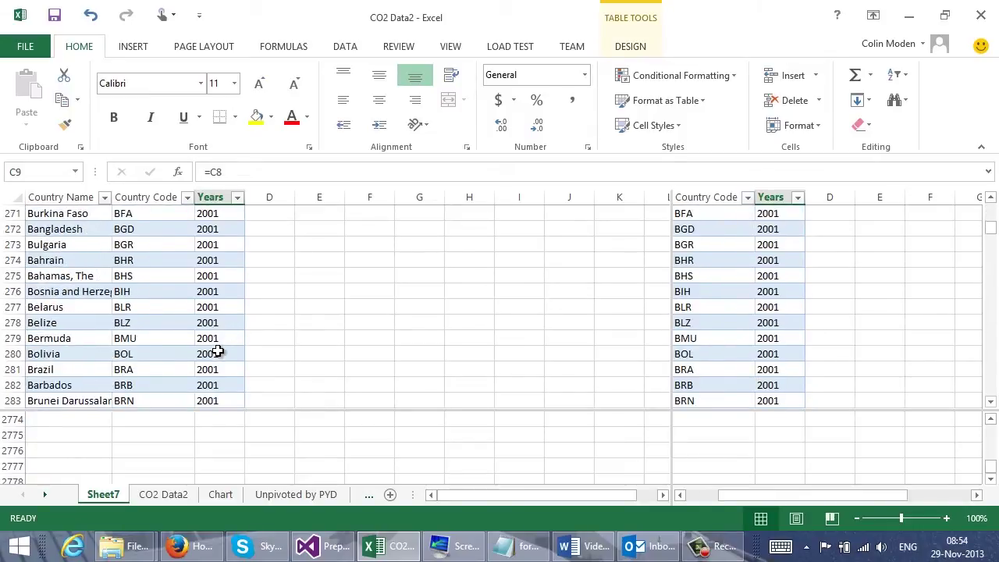
pyautogui.scroll(-13, 218, 352)
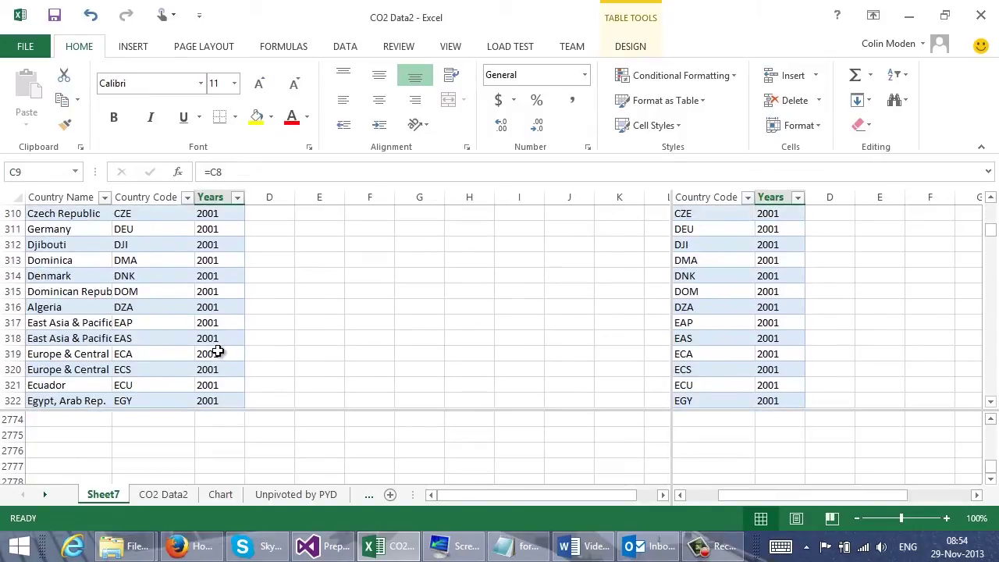
pyautogui.scroll(20, 217, 352)
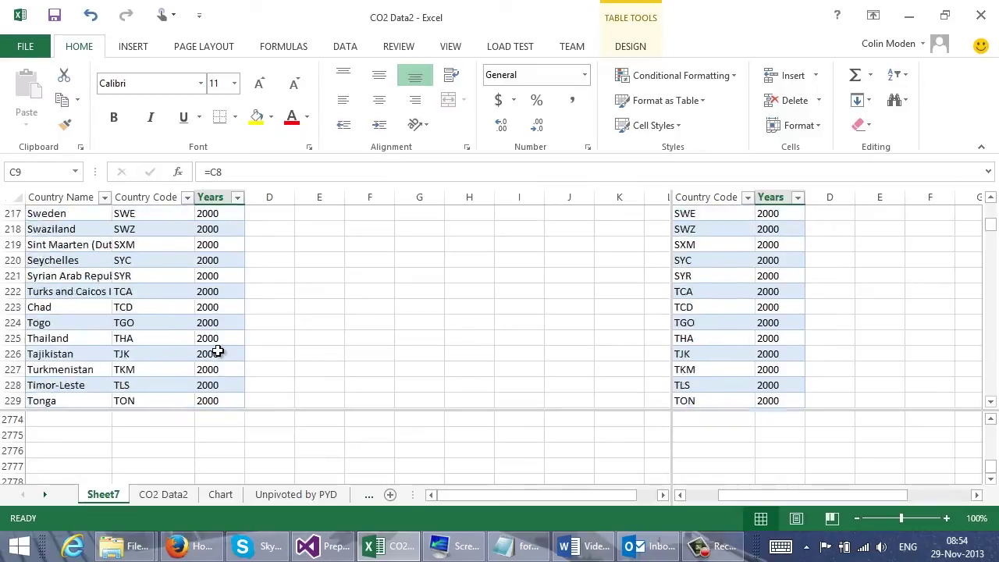
pyautogui.scroll(20, 218, 352)
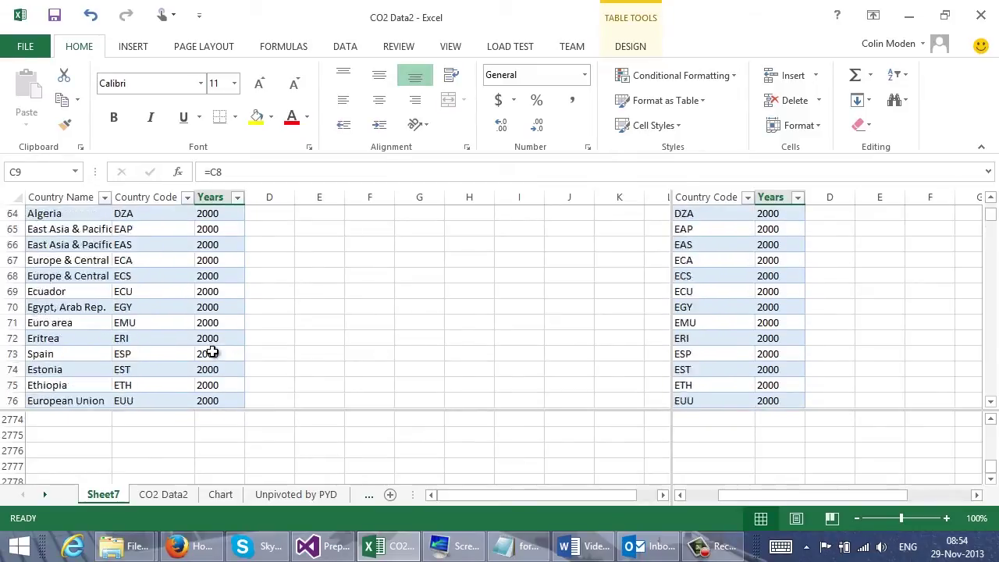
pyautogui.scroll(7, 213, 352)
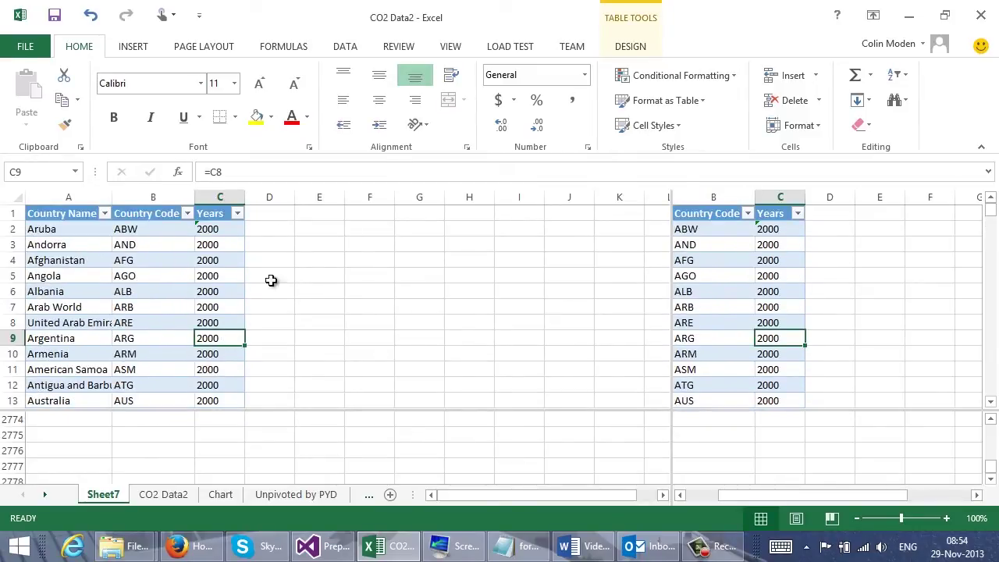
# Add a Values column to the table by entering the header Values in cell D1
pyautogui.click(281, 231)
pyautogui.click(277, 215)
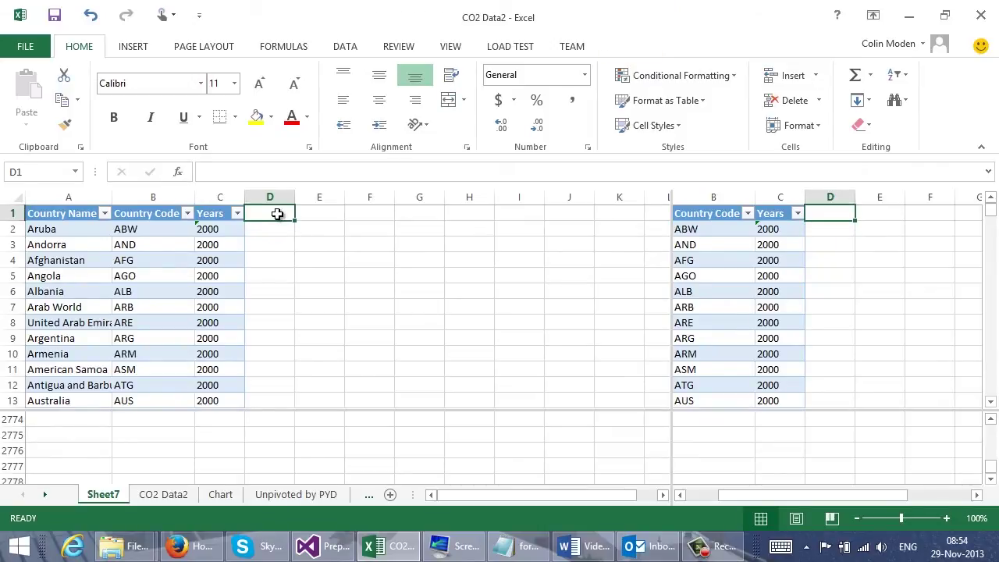
pyautogui.write('Values')
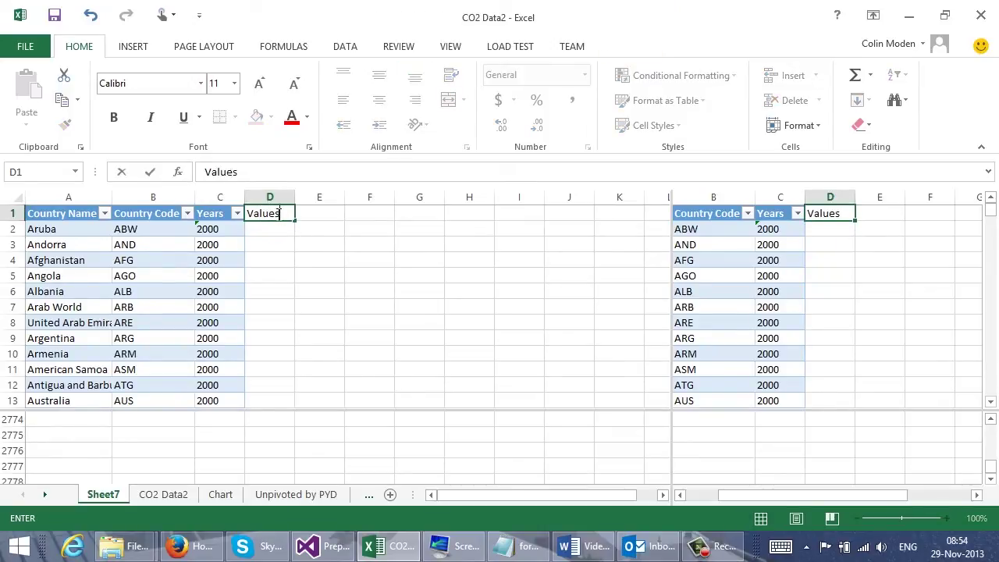
pyautogui.click(385, 293)
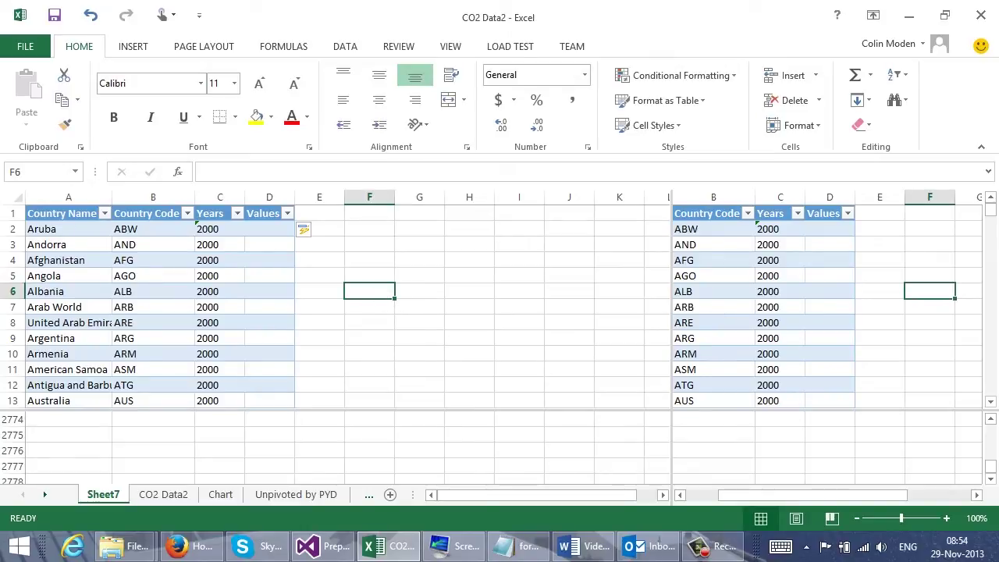
# Name columns C to M, holding the years 2000 to 2010, on the CO2 Data2 sheet as mytable
pyautogui.click(164, 496)
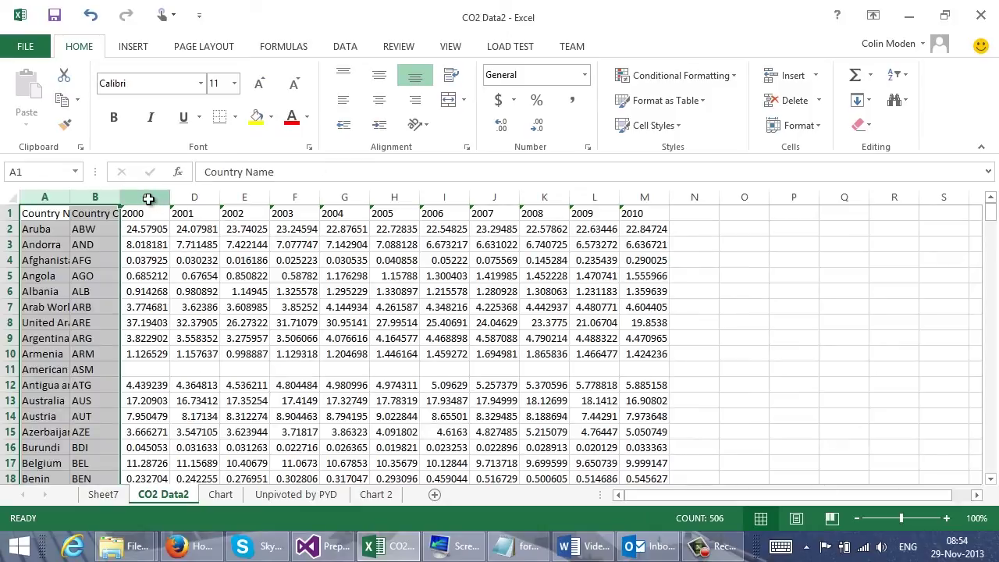
pyautogui.moveTo(150, 196); pyautogui.dragTo(639, 195)
pyautogui.click(31, 172)
pyautogui.write('mytable')
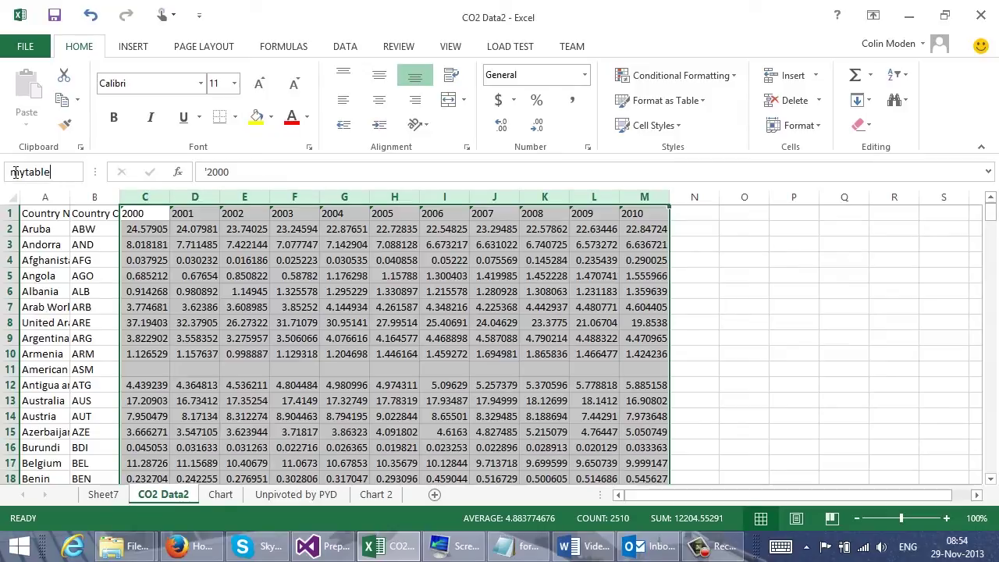
pyautogui.press('Return')
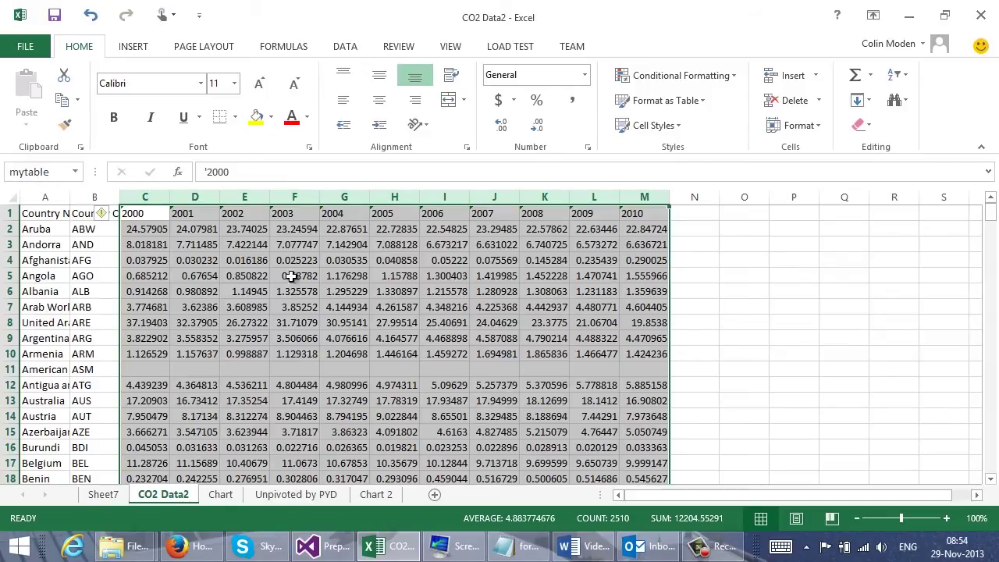
# Fill the Values column on Sheet7 from cell D2 with the formula =HLOOKUP(C2,mytable,ROW(),FALSE)
pyautogui.click(96, 497)
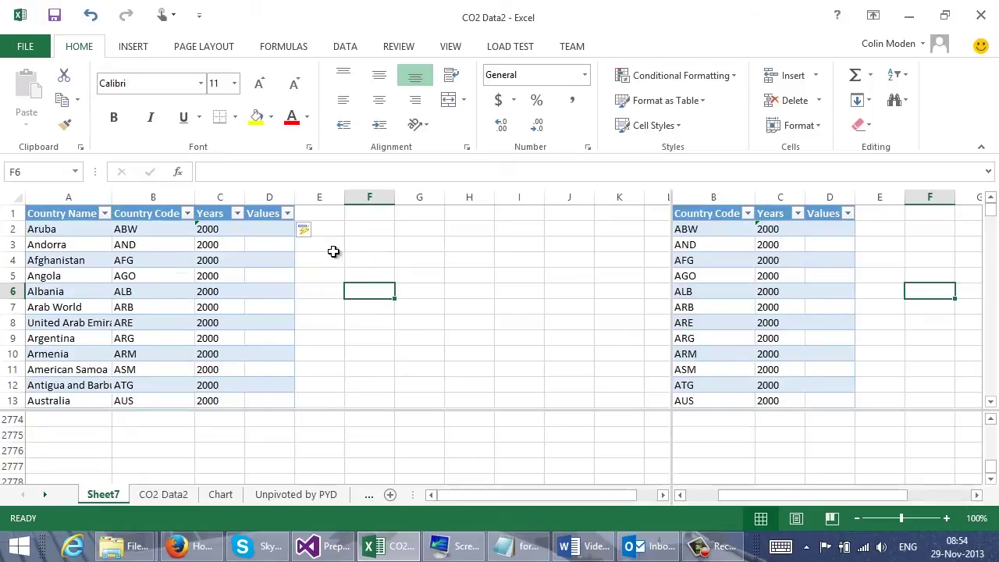
pyautogui.click(279, 229)
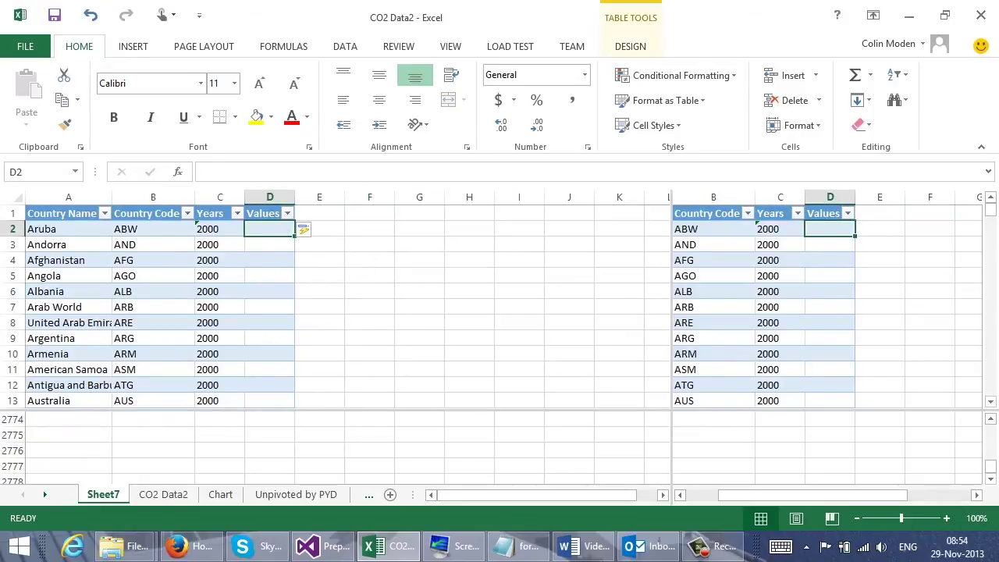
pyautogui.click(282, 229)
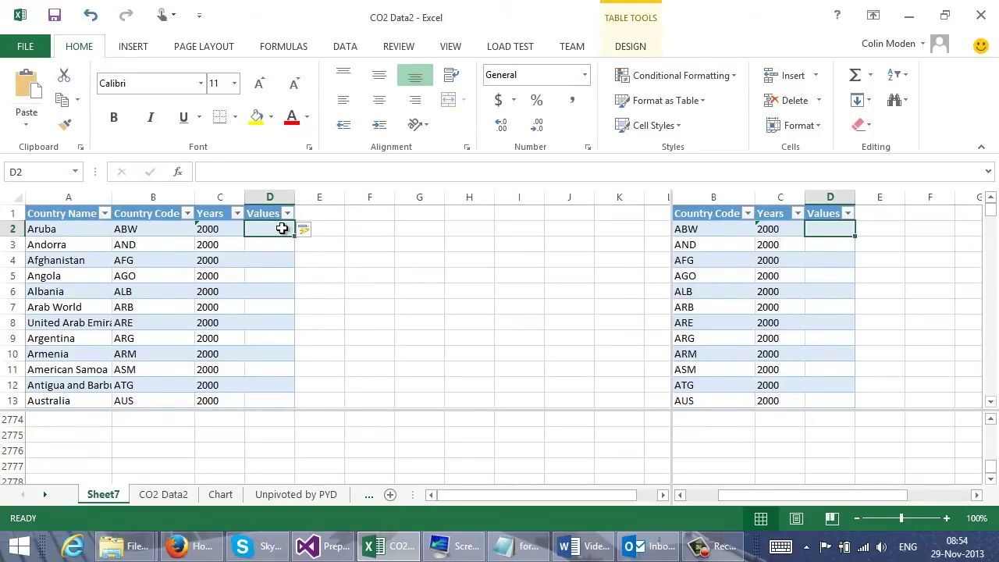
pyautogui.click(219, 171)
pyautogui.write('=HLOOKUP(C2,mytable,ROW(),FALSE)')
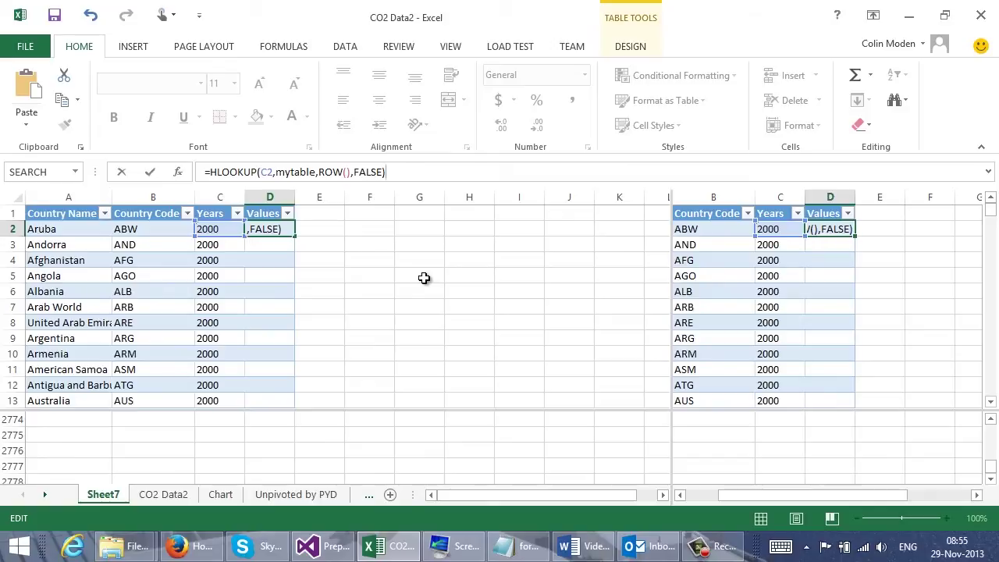
pyautogui.press('Return')
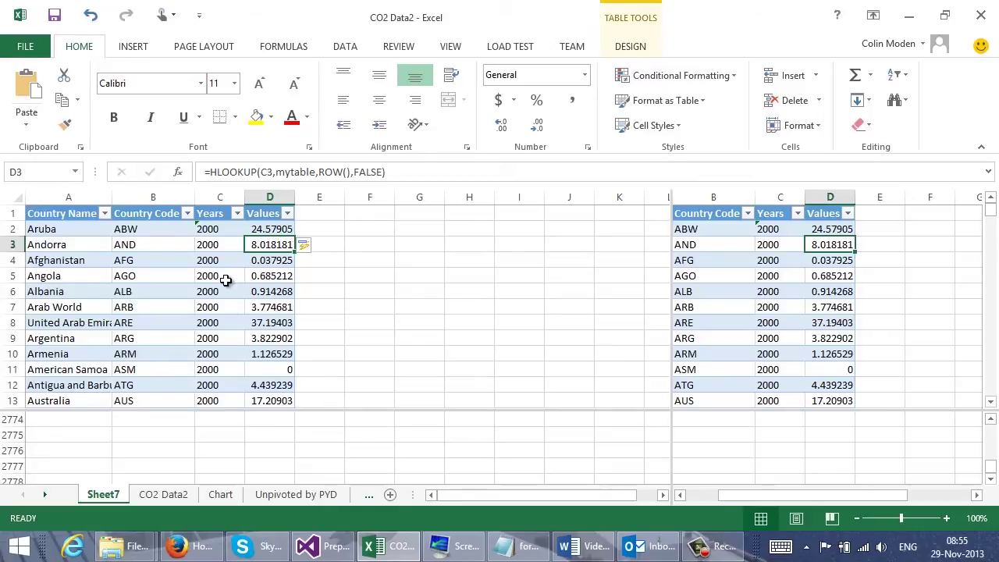
# Examine the Values column in the 2010 rows and where the years change from 2000 to 2001, including the formula in D254
pyautogui.moveTo(343, 405); pyautogui.dragTo(339, 345)
pyautogui.click(310, 420)
pyautogui.scroll(1, 309, 418)
pyautogui.scroll(20, 309, 419)
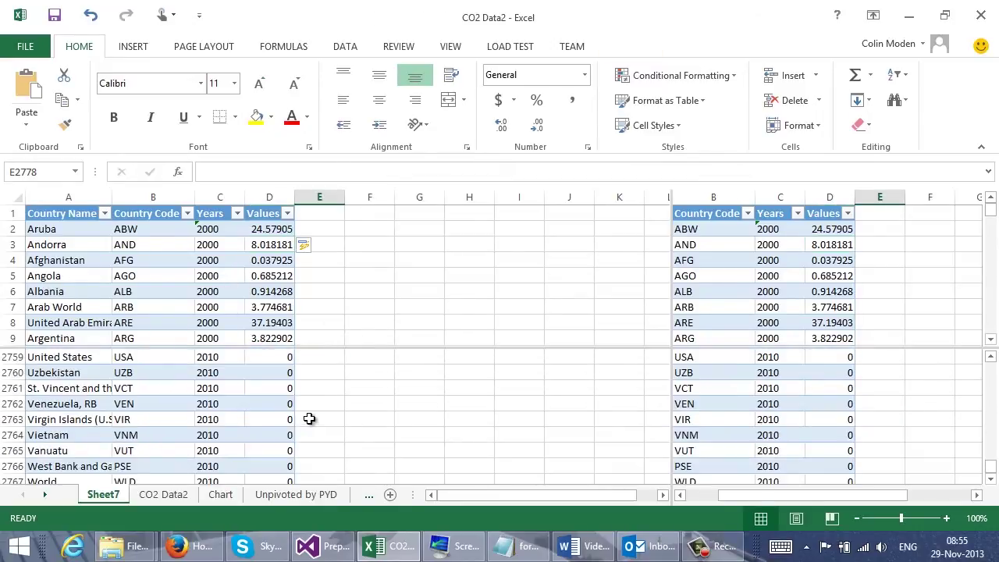
pyautogui.scroll(4, 309, 418)
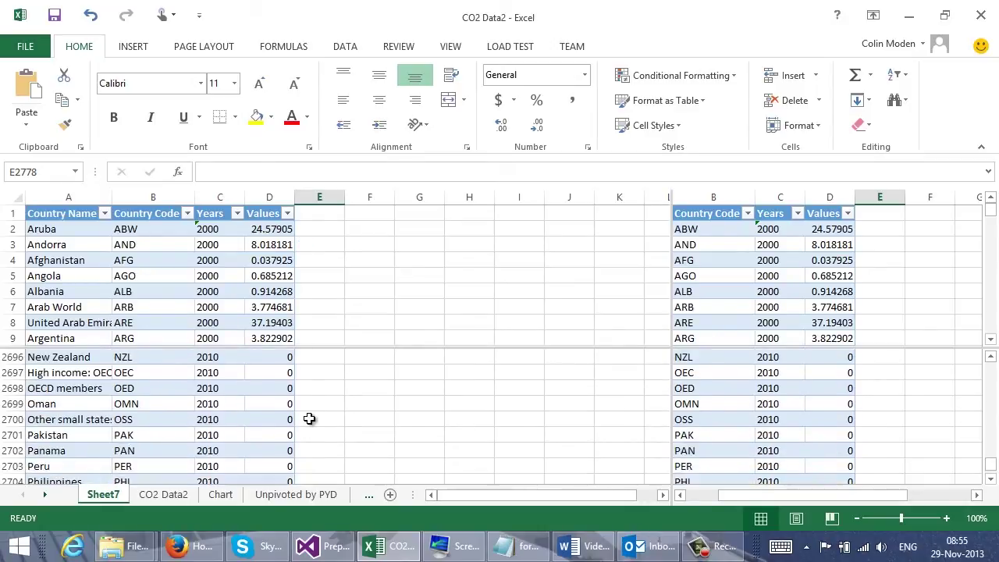
pyautogui.moveTo(323, 348); pyautogui.dragTo(316, 396)
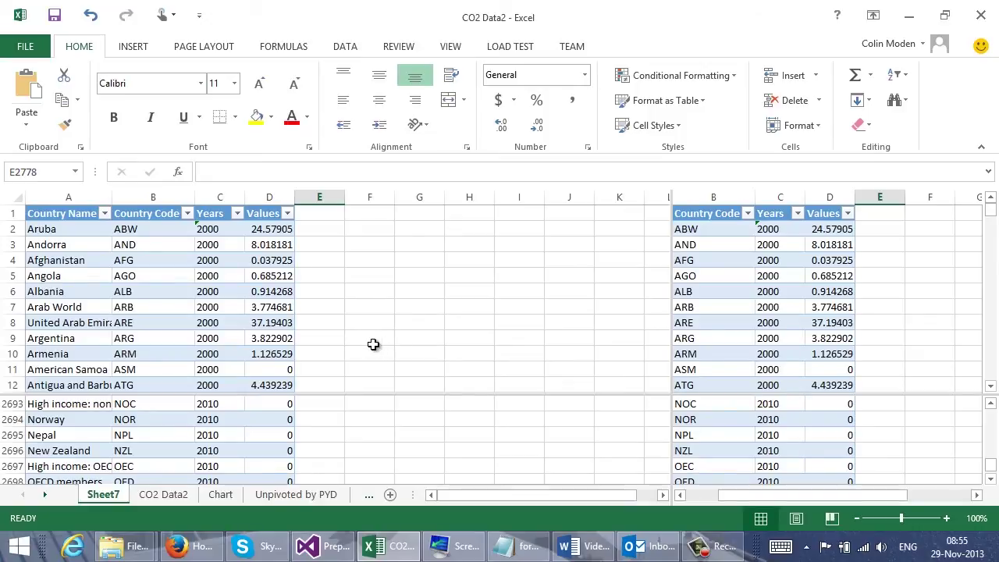
pyautogui.scroll(-20, 373, 344)
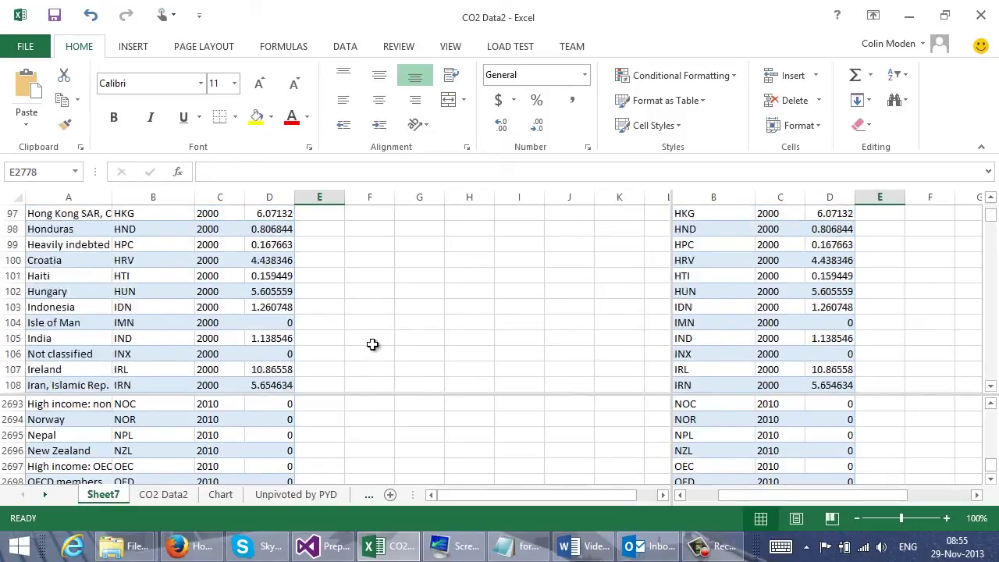
pyautogui.scroll(-20, 373, 343)
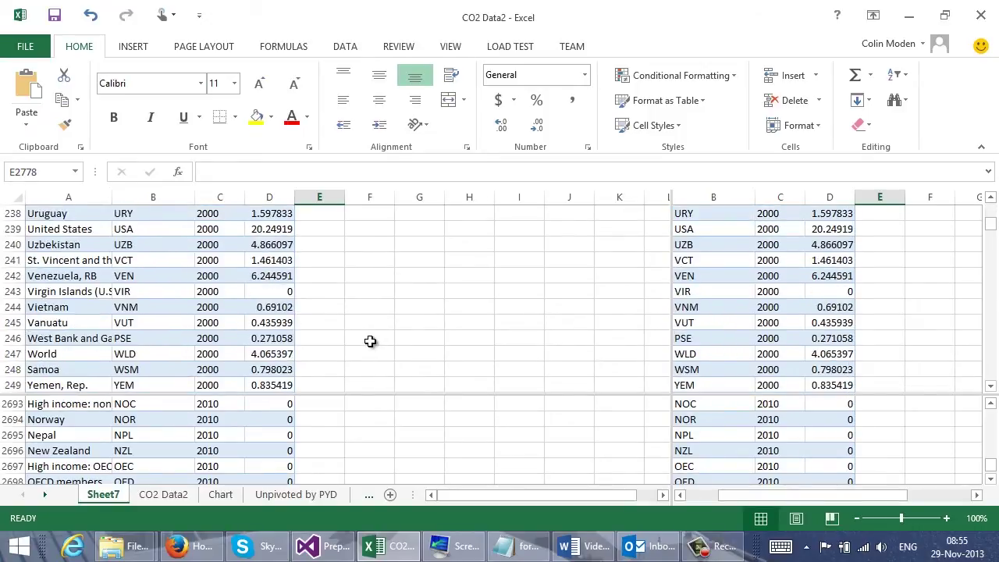
pyautogui.scroll(-9, 370, 341)
pyautogui.scroll(6, 370, 341)
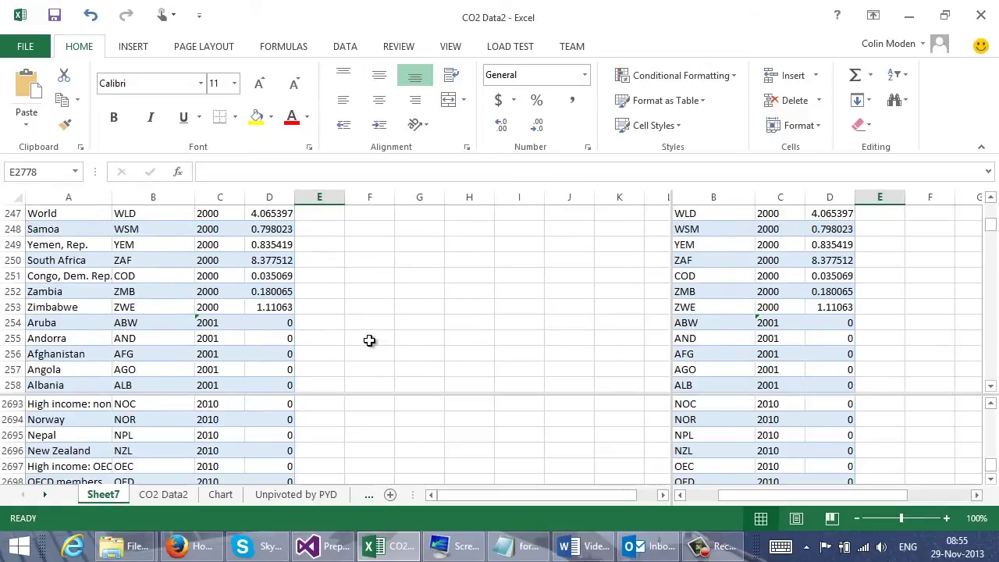
pyautogui.click(278, 322)
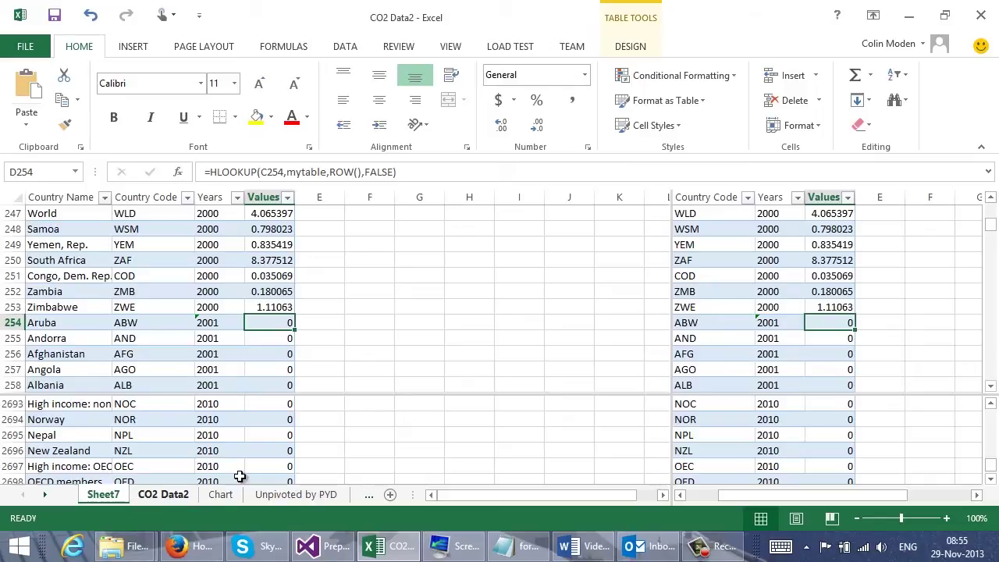
pyautogui.click(364, 384)
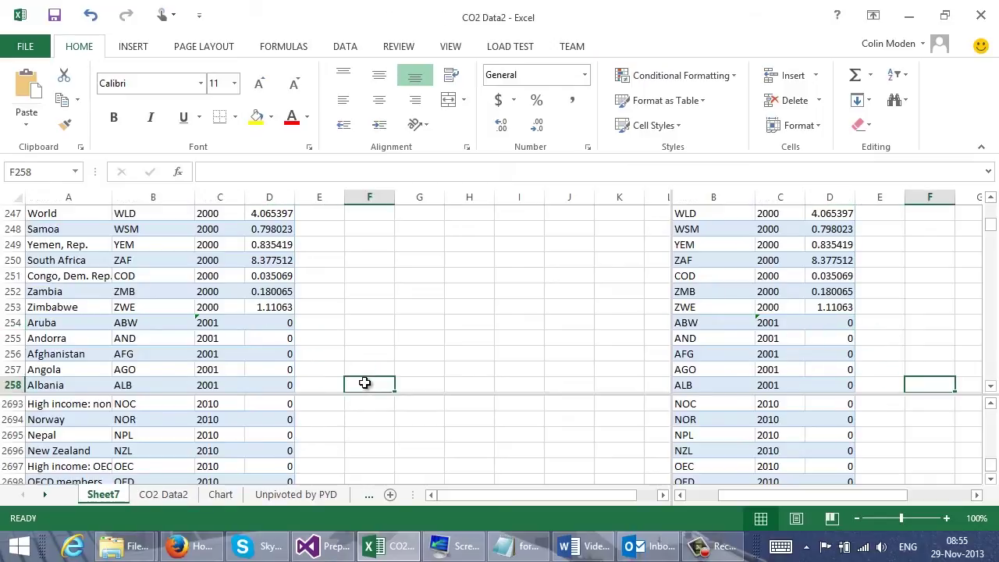
pyautogui.scroll(15, 364, 381)
pyautogui.scroll(7, 364, 381)
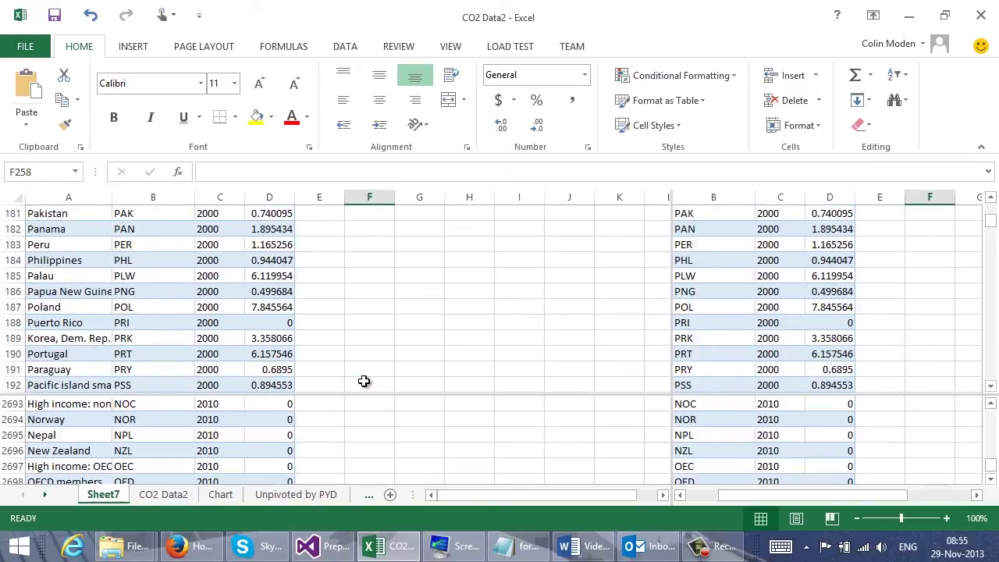
# Add another column to the table by entering the header match in cell E1
pyautogui.moveTo(992, 219); pyautogui.dragTo(990, 206)
pyautogui.click(320, 213)
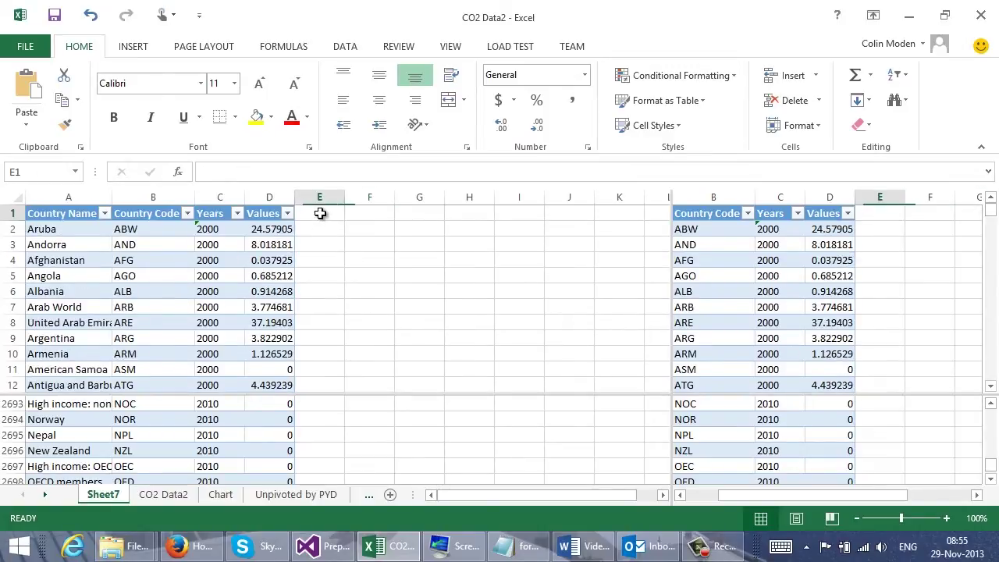
pyautogui.write('matc')
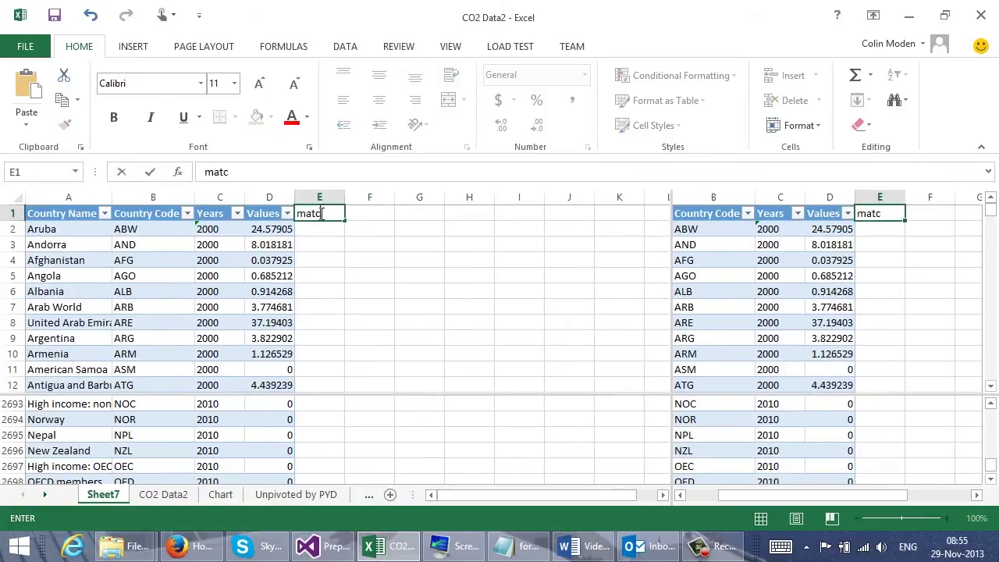
pyautogui.write('h')
pyautogui.press('Return')
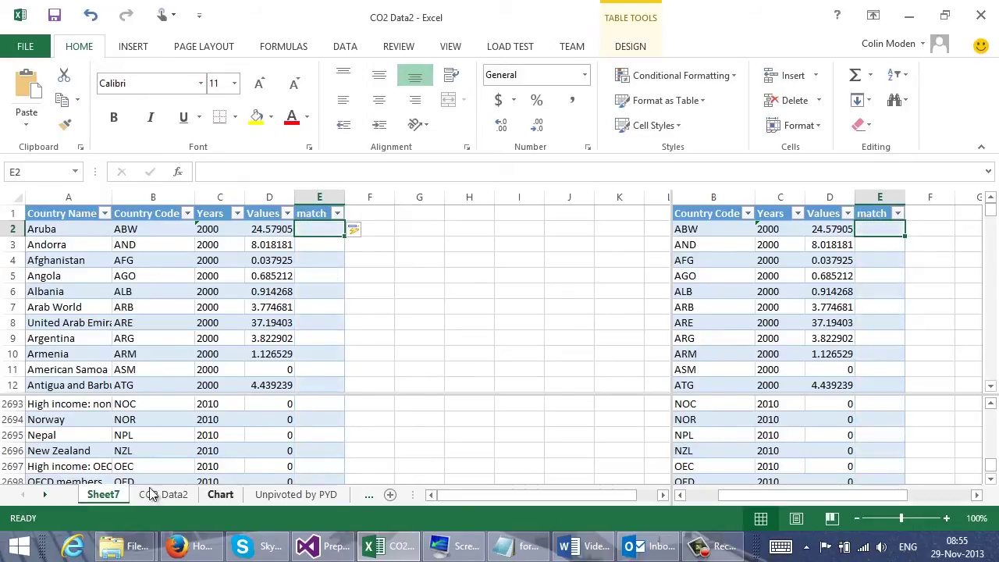
# Check the range name assigned to the Country Name column on the CO2 Data2 sheet
pyautogui.click(145, 498)
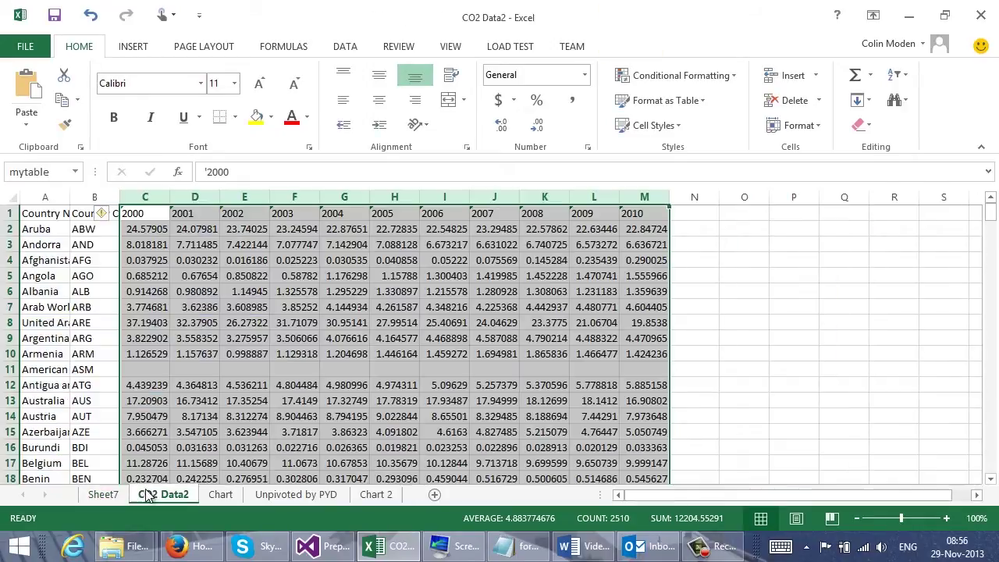
pyautogui.click(53, 198)
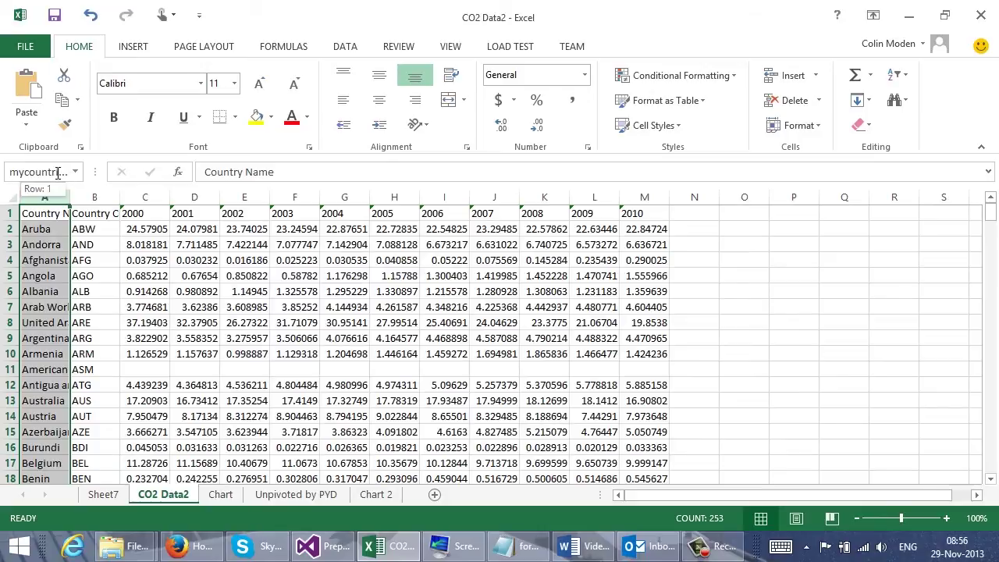
pyautogui.click(64, 171)
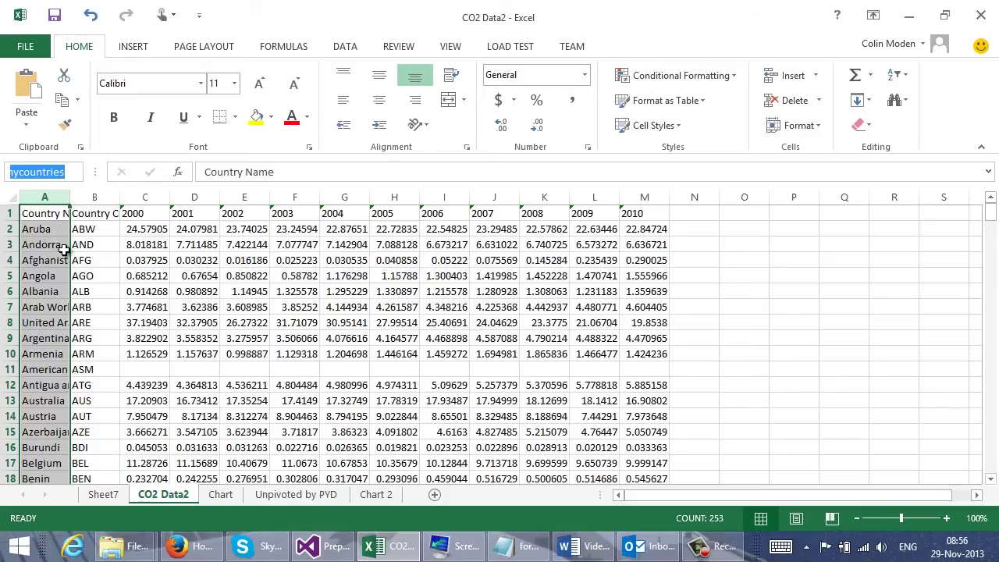
pyautogui.moveTo(25, 172); pyautogui.dragTo(10, 175)
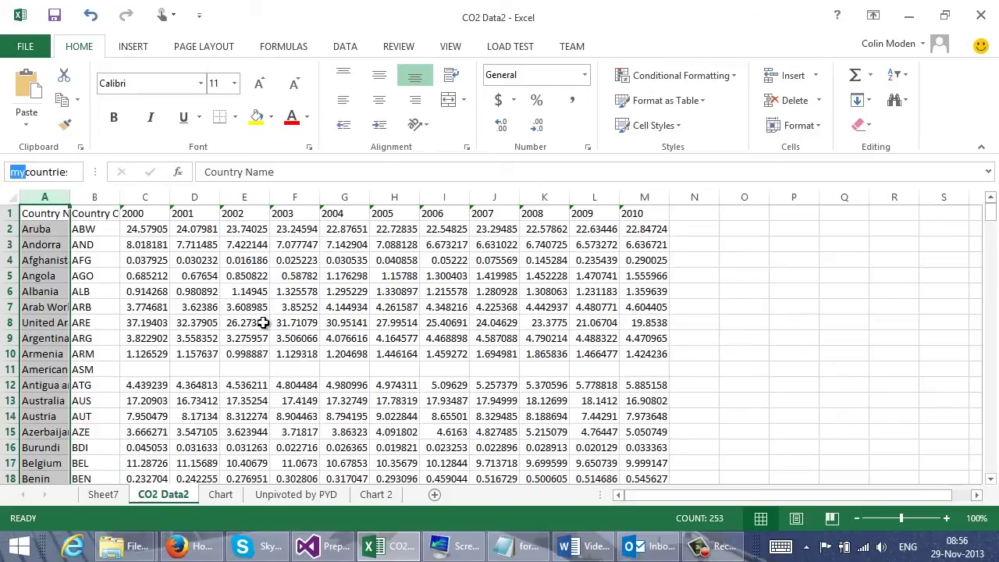
# Fill the match column on Sheet7 from cell E2 with the formula =MATCH(A2,mycountries,0)
pyautogui.click(105, 494)
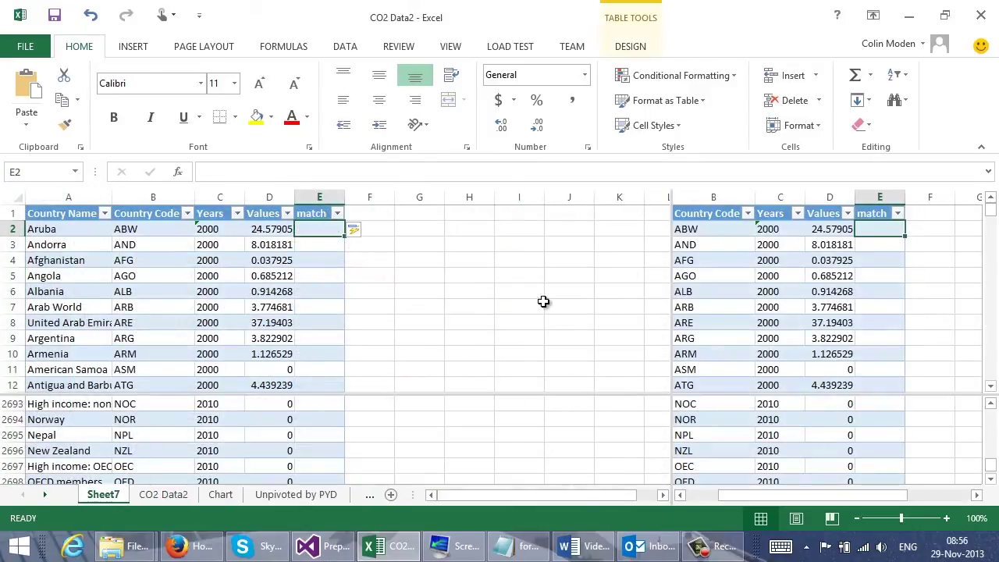
pyautogui.hotkey('alt', 'Tab')
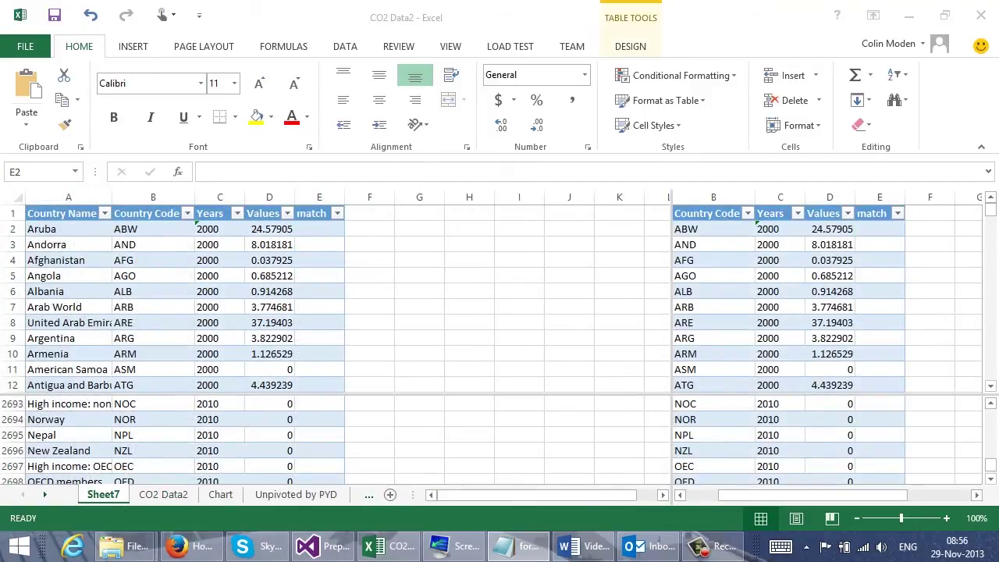
pyautogui.click(323, 228)
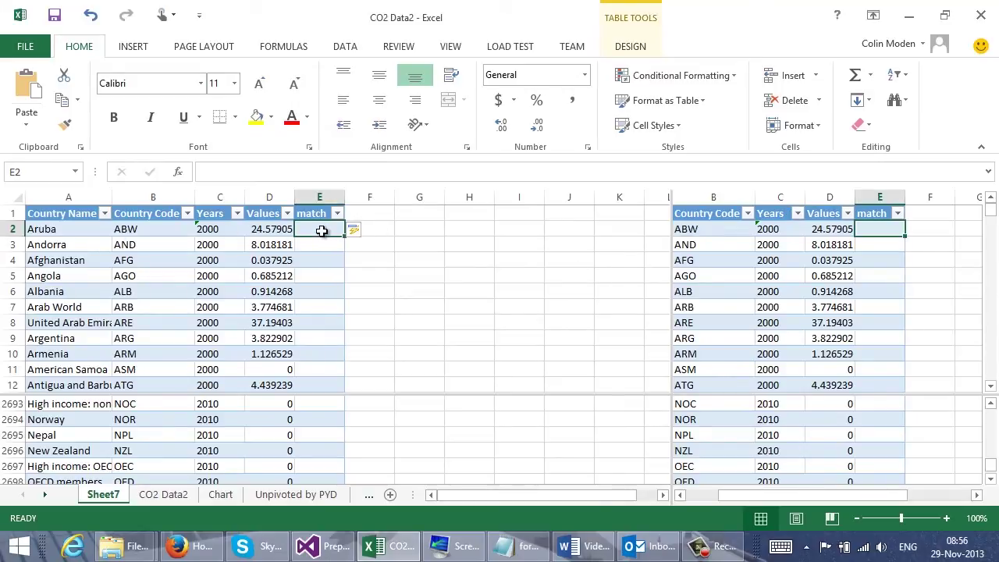
pyautogui.click(225, 171)
pyautogui.hotkey('ctrl', 'v')
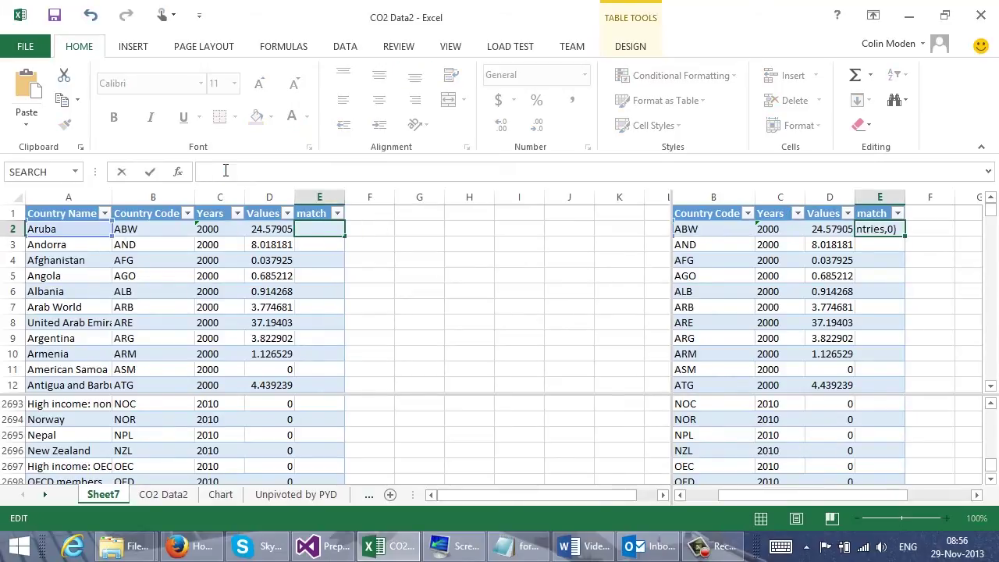
pyautogui.write('=MATCH(A2,myCountries,0)')
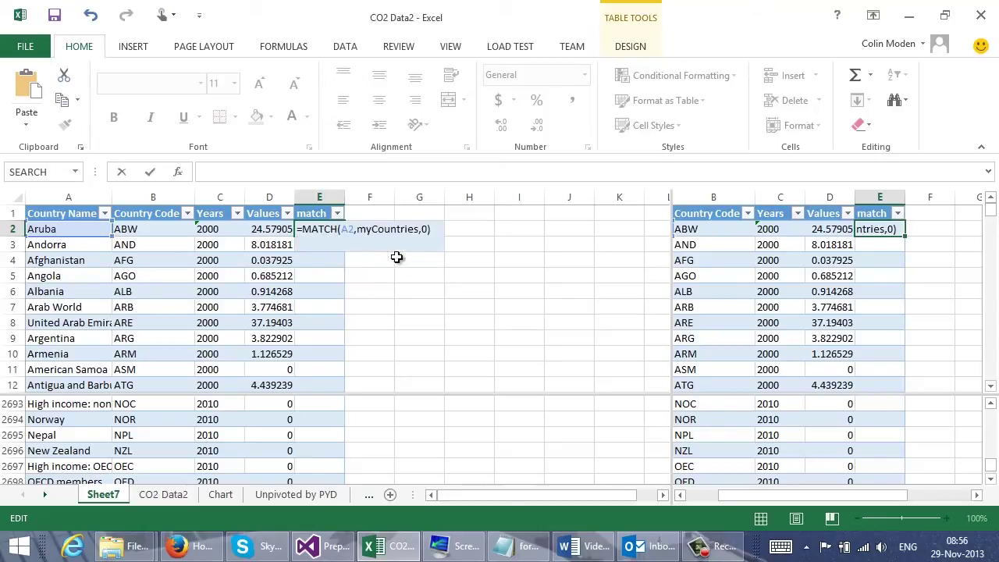
pyautogui.press('Return')
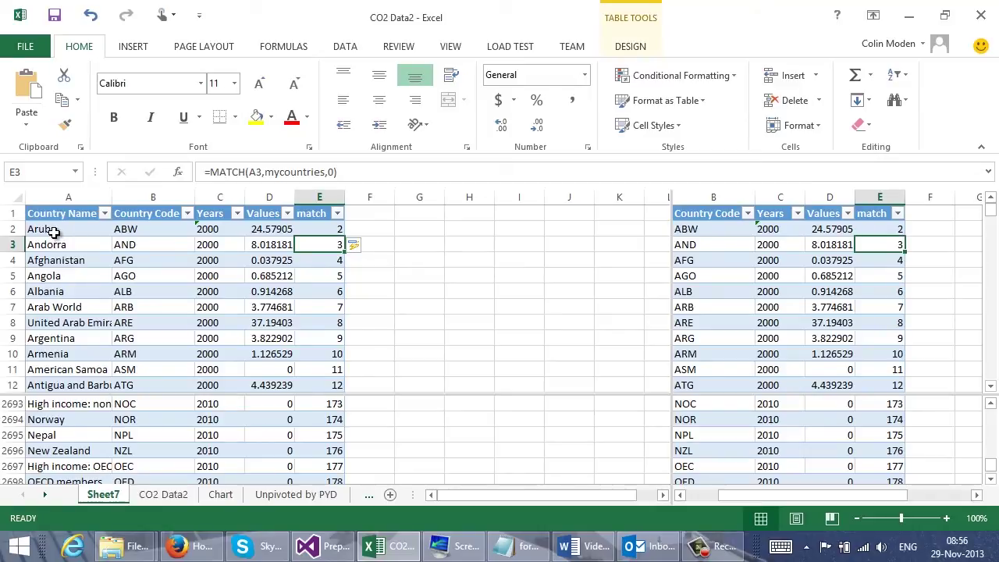
# Compare the match results for Aruba in E2 and New Zealand in E2696
pyautogui.click(300, 229)
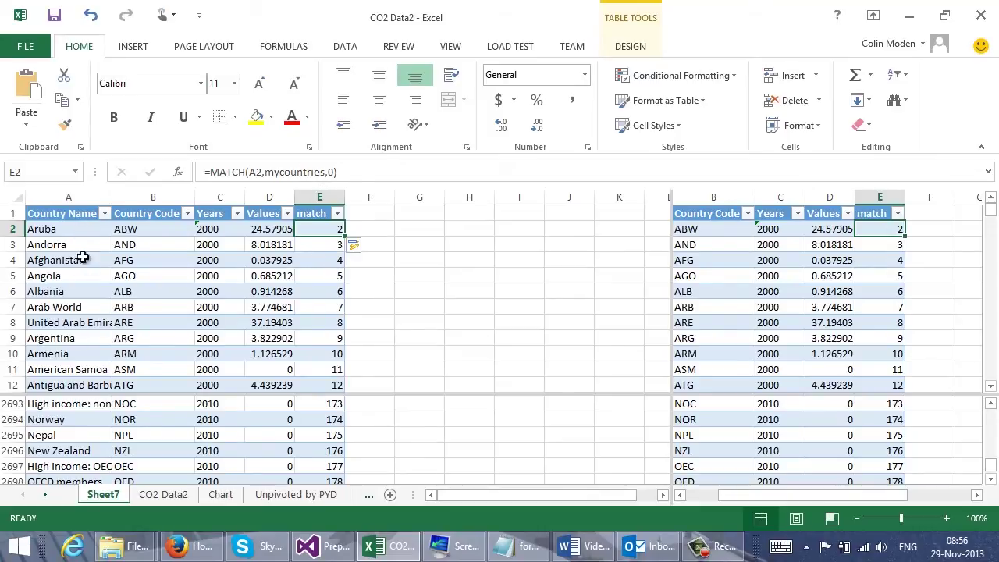
pyautogui.click(69, 452)
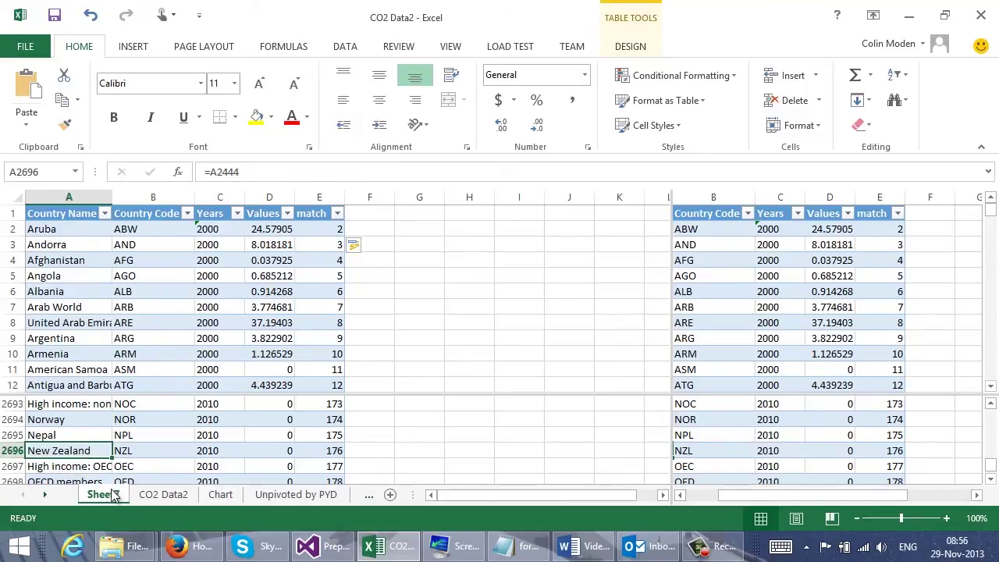
pyautogui.click(334, 449)
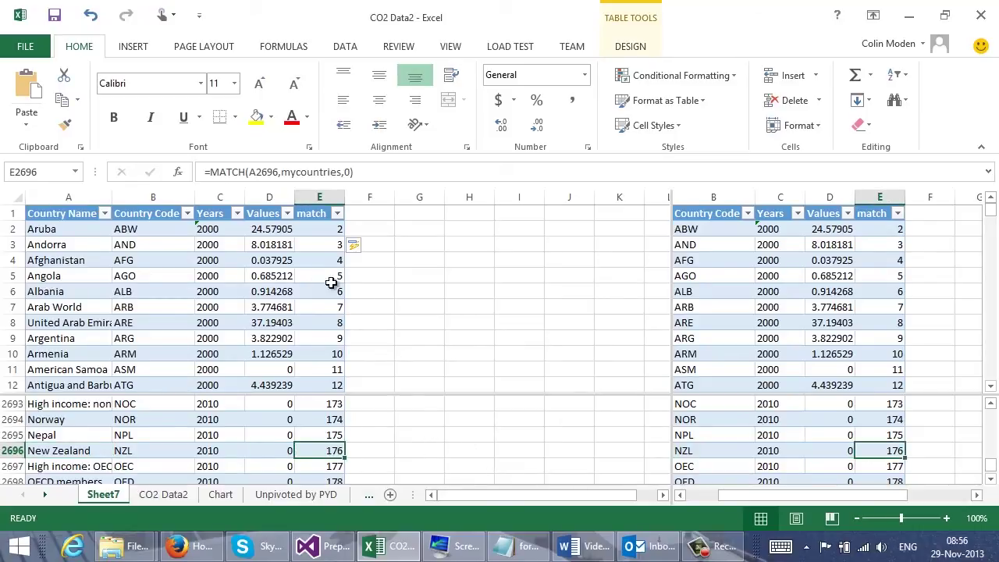
# Replace the ROW() row index in the Values formula in D2 with E2, giving =HLOOKUP(C2,mytable,E2,FALSE)
pyautogui.click(278, 231)
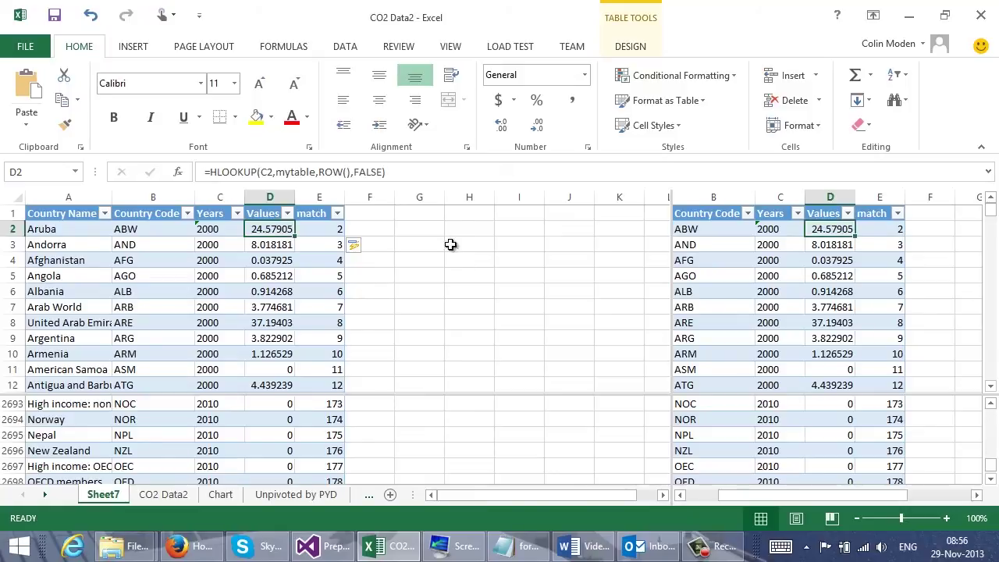
pyautogui.moveTo(350, 172); pyautogui.dragTo(320, 174)
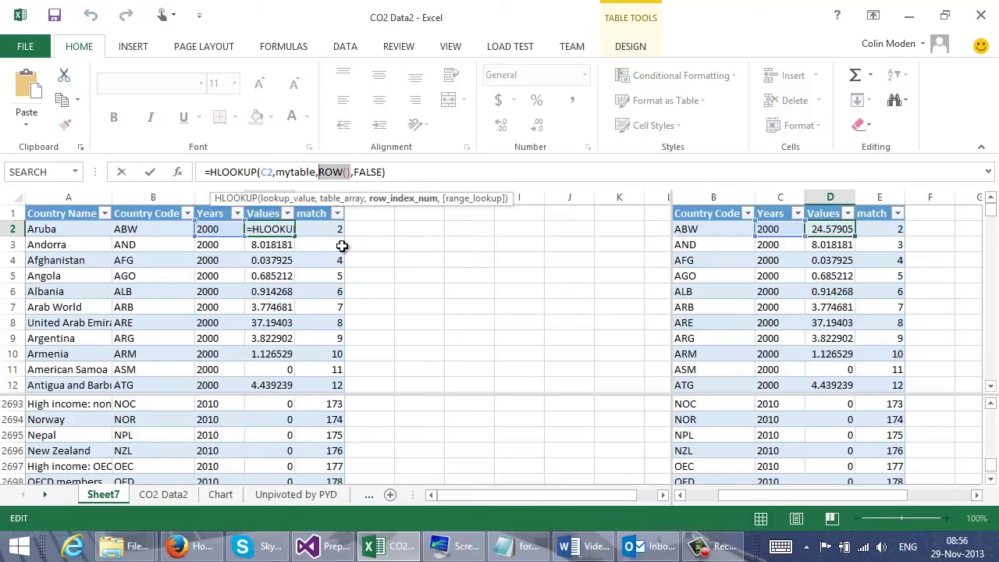
pyautogui.write('e2')
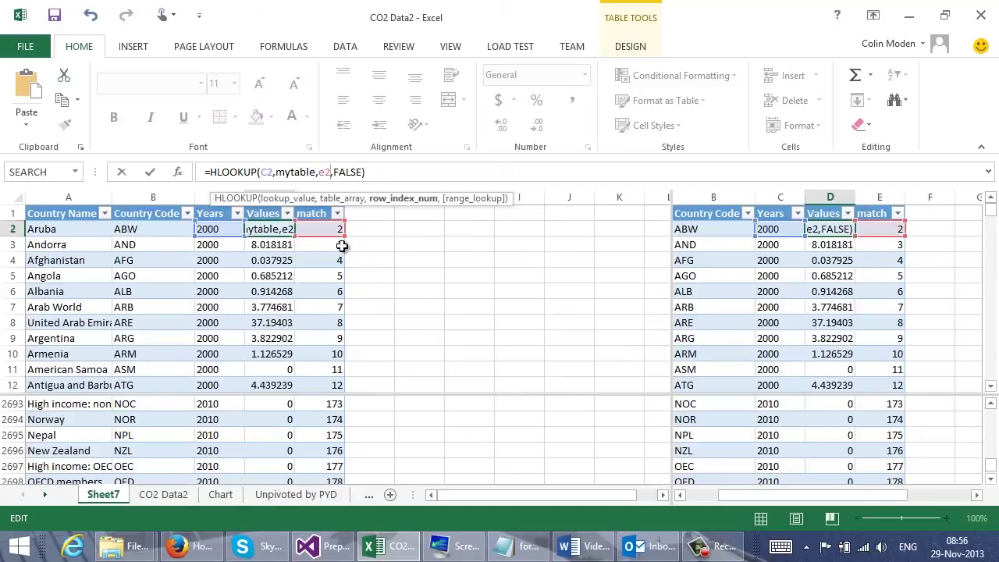
pyautogui.press('Return')
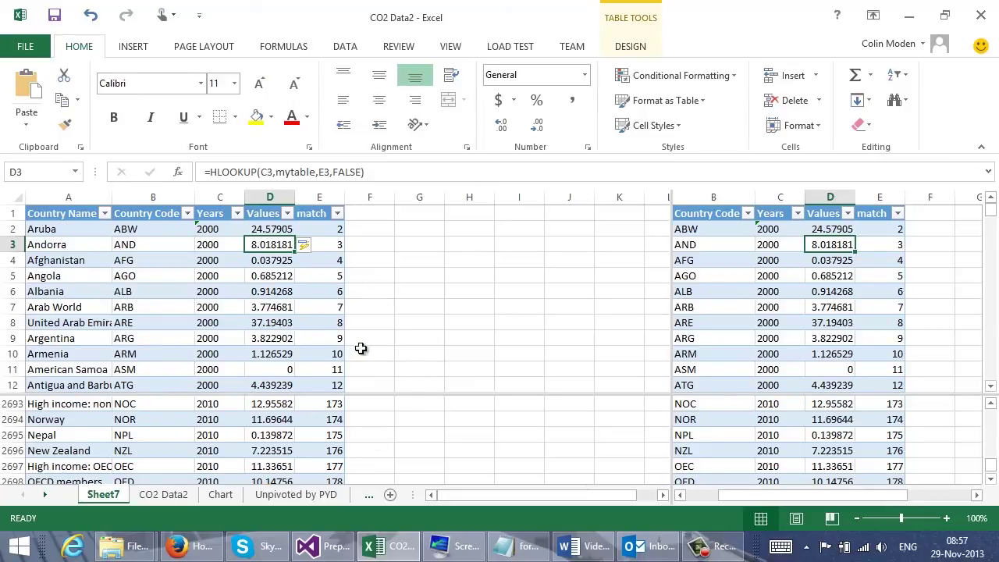
# Check the Values formula in the 2010 rows, and hide the match helper column E on Sheet7
pyautogui.click(279, 437)
pyautogui.scroll(-1, 278, 441)
pyautogui.scroll(-6, 279, 441)
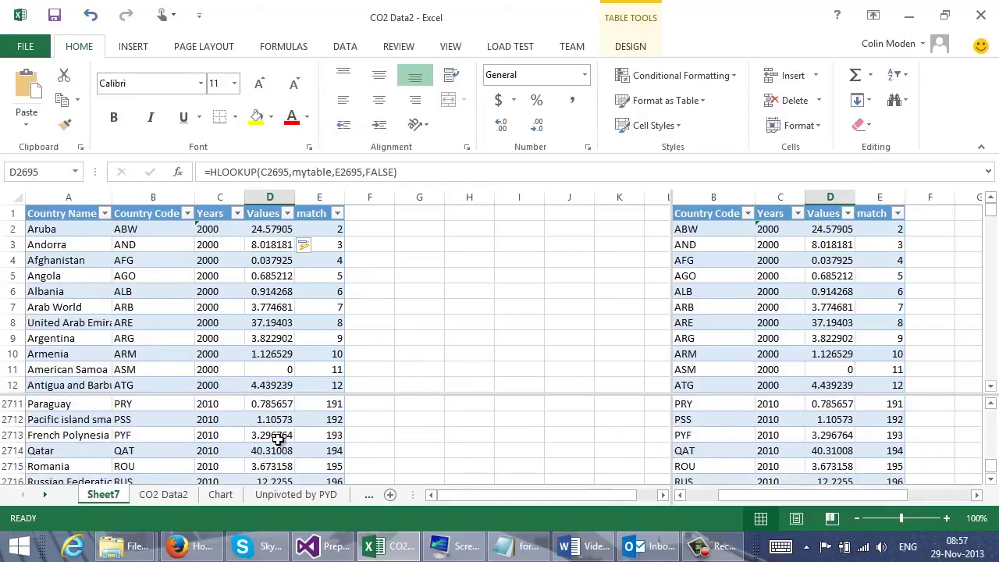
pyautogui.click(319, 197)
pyautogui.rightClick(319, 192)
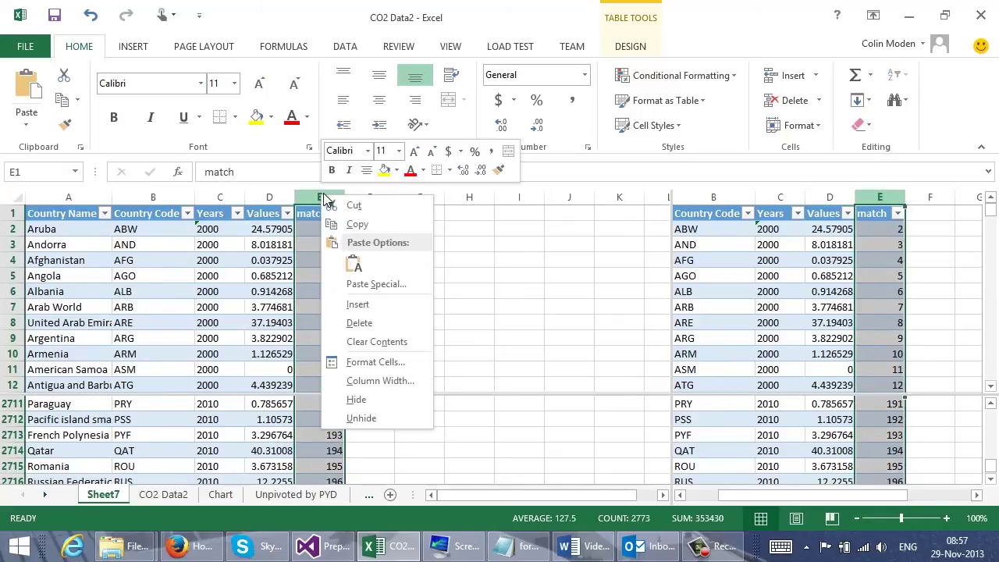
pyautogui.click(380, 401)
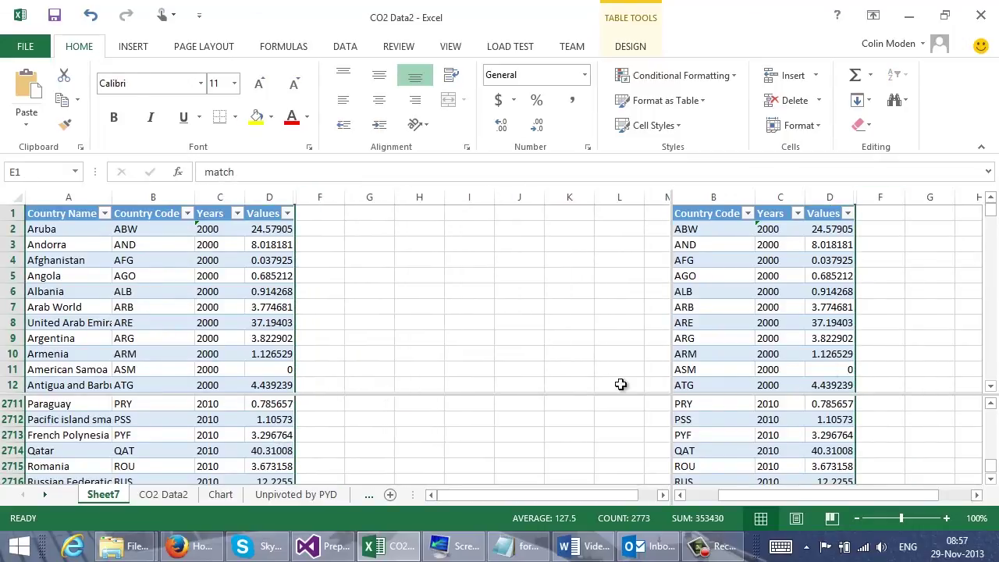
# Compare Zimbabwe's 2010 value in D2773 on Sheet7 with the source value in M253 on CO2 Data2, and return to Sheet7
pyautogui.click(506, 431)
pyautogui.scroll(-7, 504, 430)
pyautogui.scroll(-13, 503, 430)
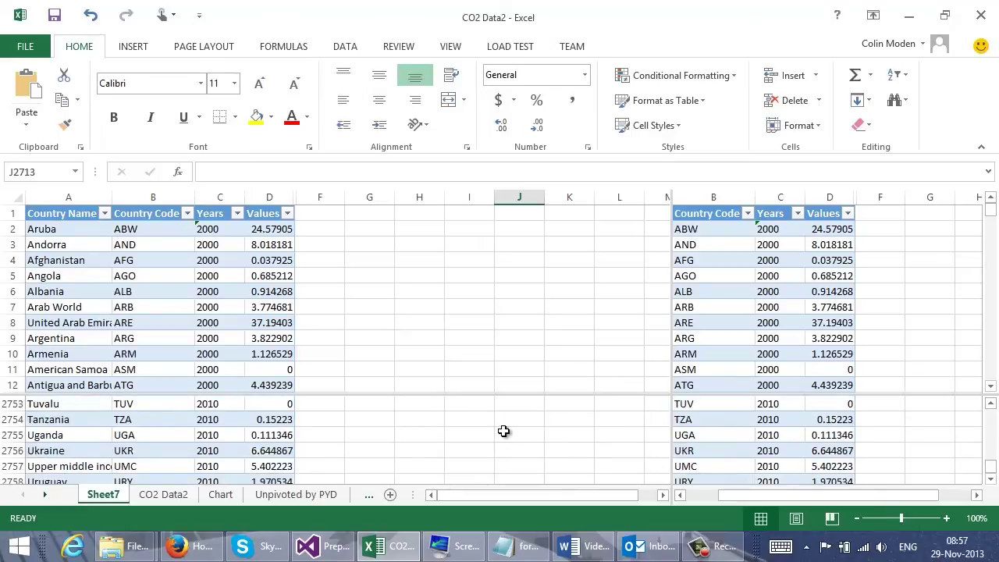
pyautogui.click(281, 435)
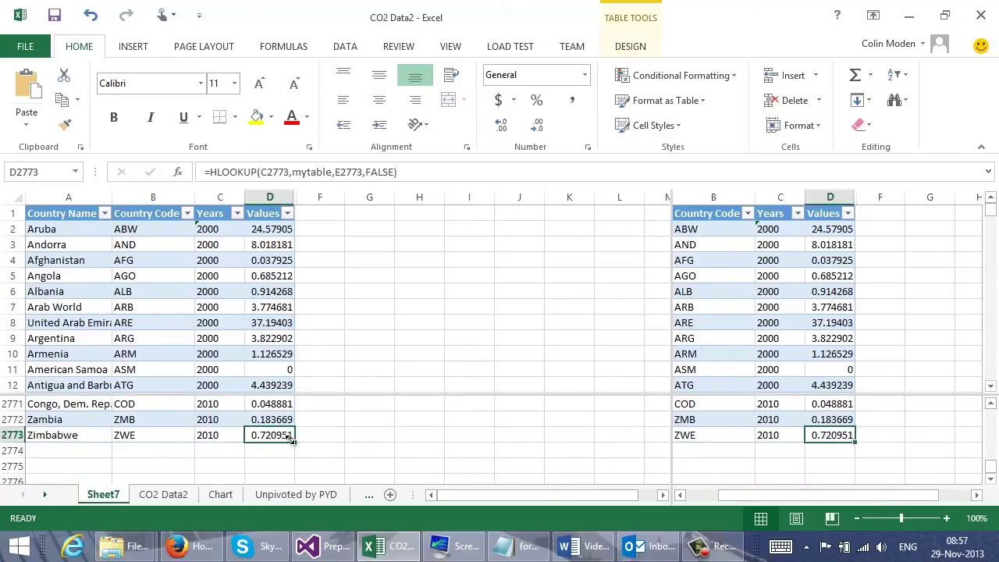
pyautogui.click(172, 496)
pyautogui.click(266, 380)
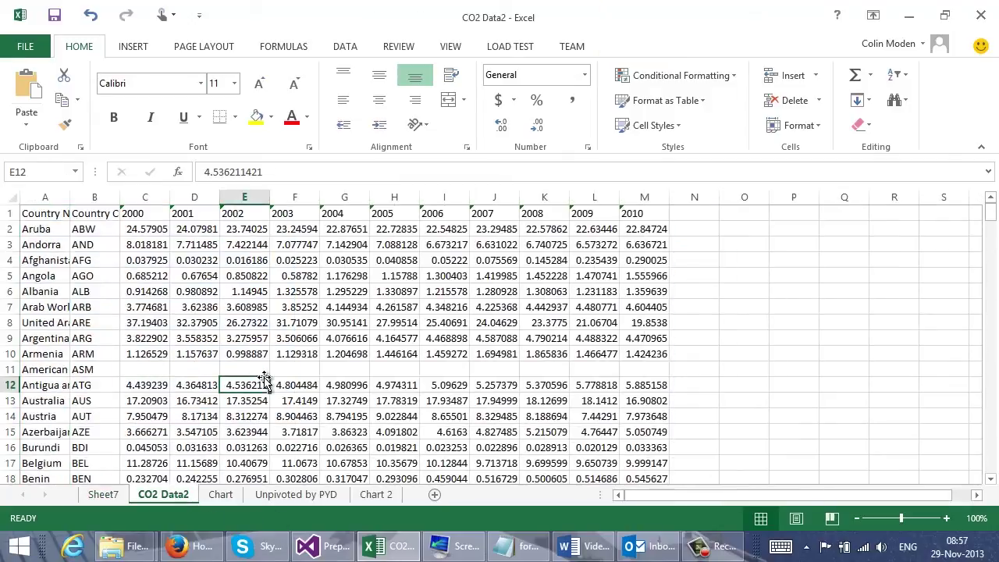
pyautogui.scroll(-20, 265, 380)
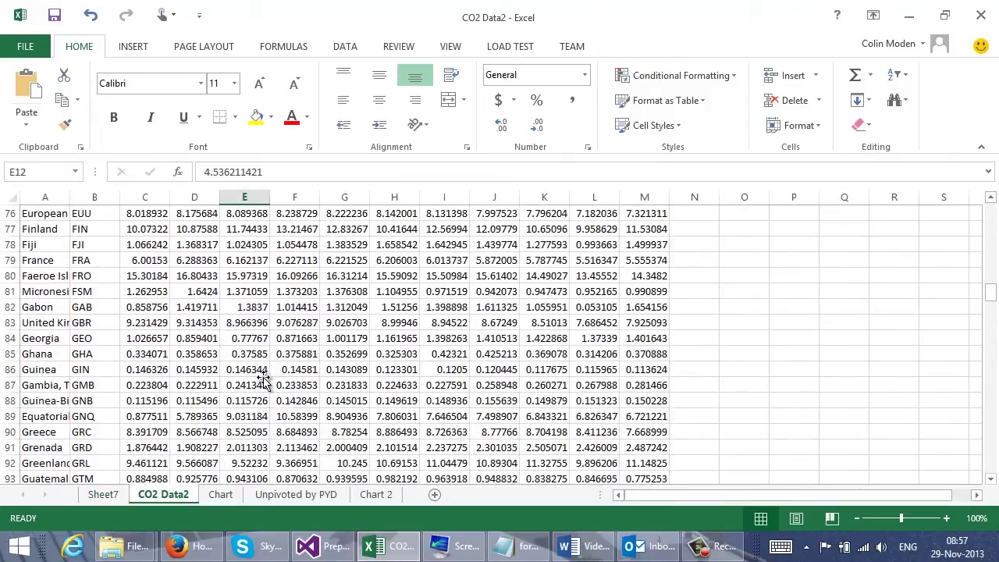
pyautogui.scroll(-20, 265, 380)
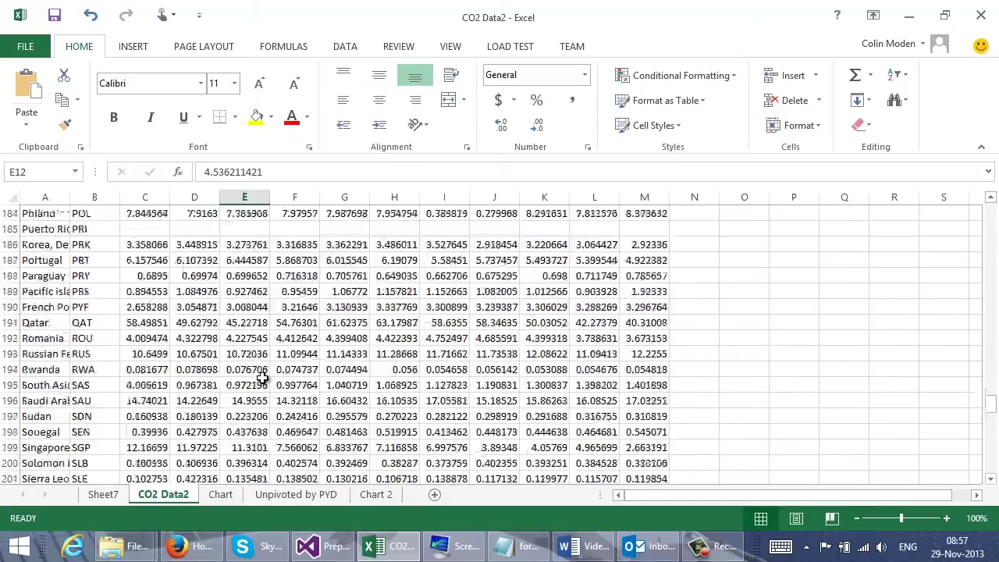
pyautogui.scroll(-20, 261, 378)
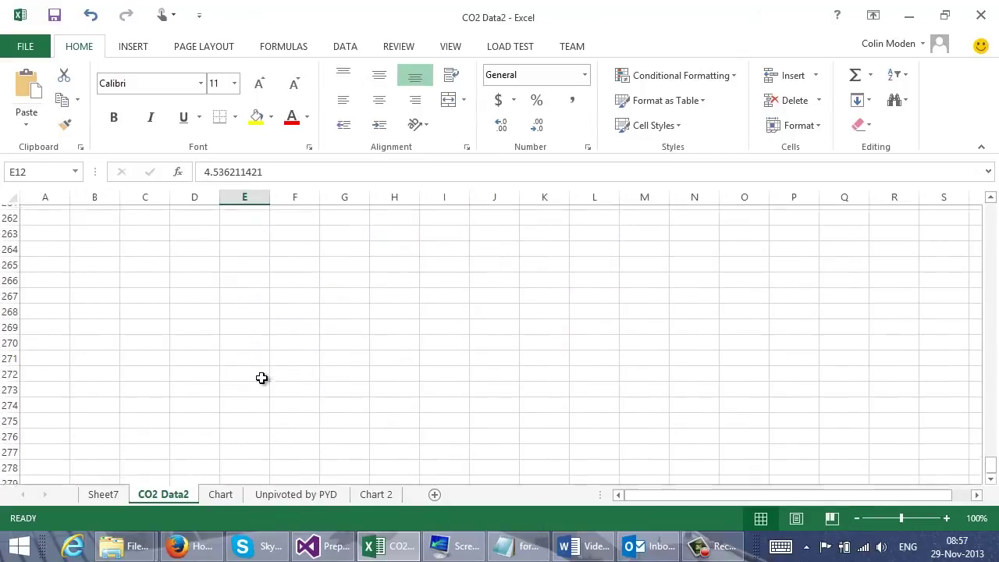
pyautogui.scroll(6, 261, 378)
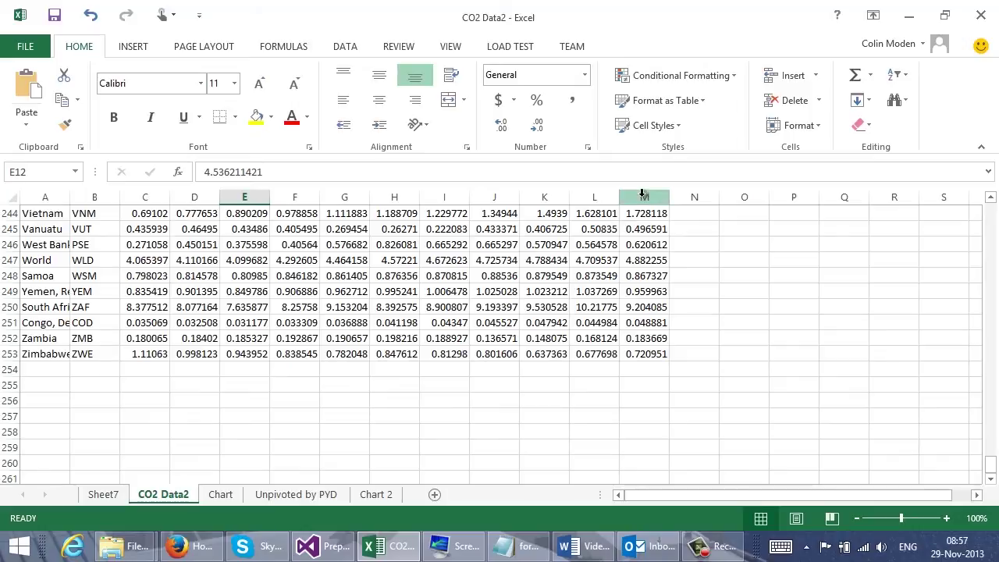
pyautogui.click(642, 352)
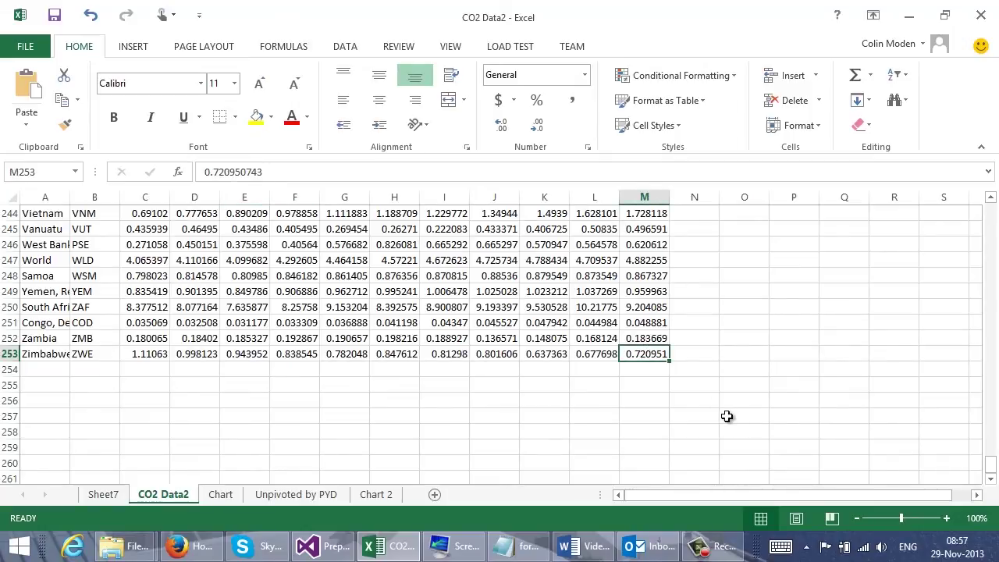
pyautogui.click(101, 495)
pyautogui.scroll(5, 324, 406)
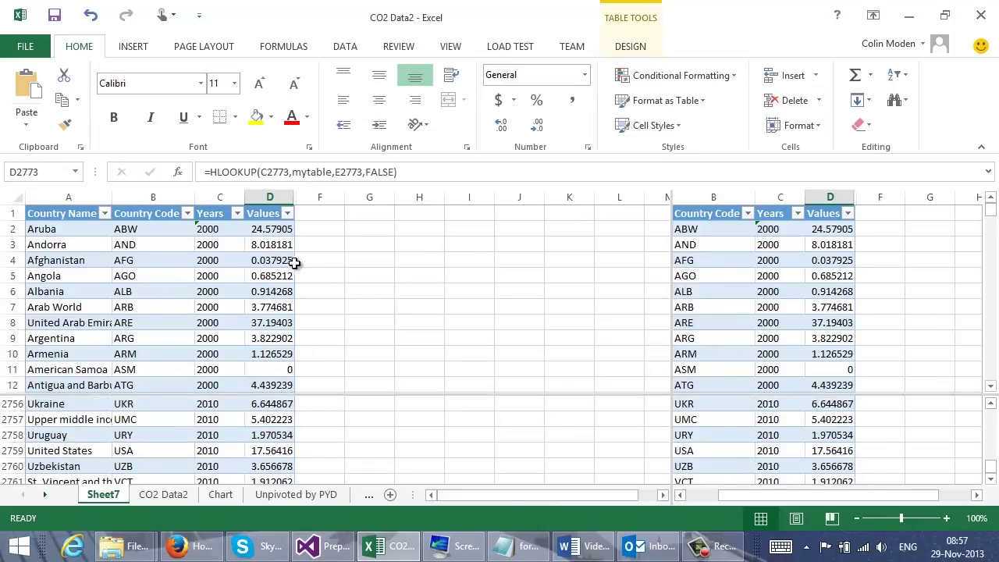